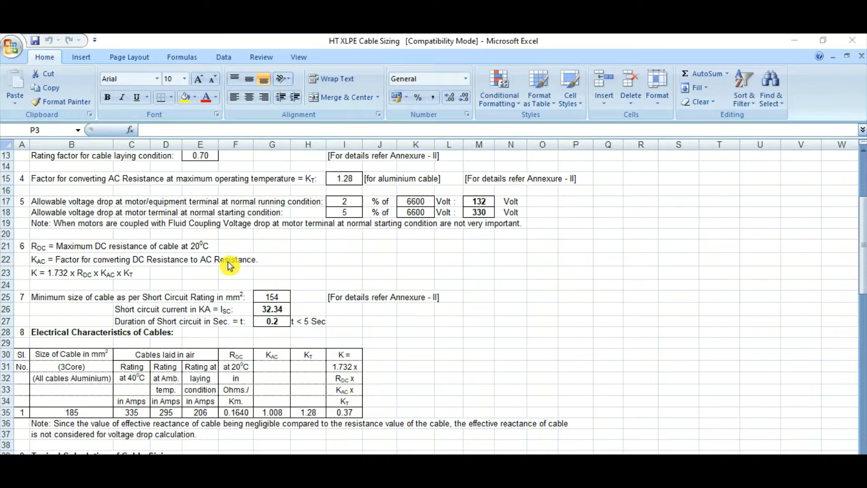
Review the Annexure-I calculation sheet from the cable design inputs through to the Cable Size Selection Chart
scroll(226, 271, "up", 3)
scroll(224, 272, "up", 2)
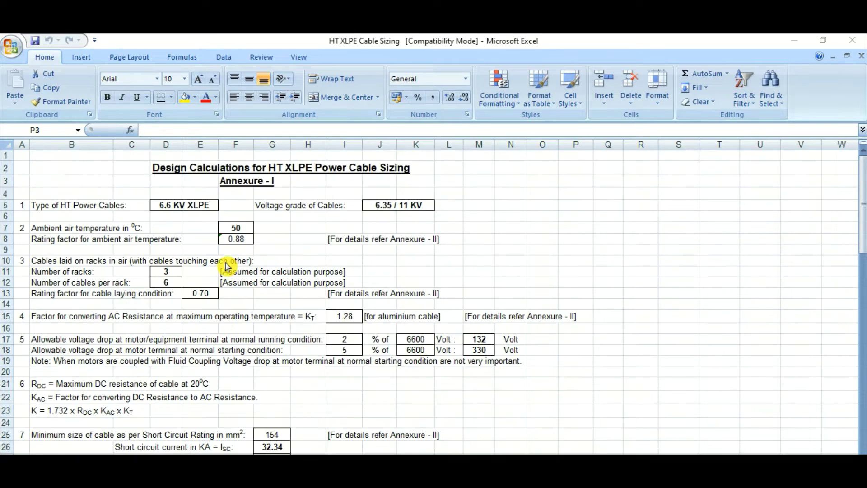
scroll(227, 266, "down", 11)
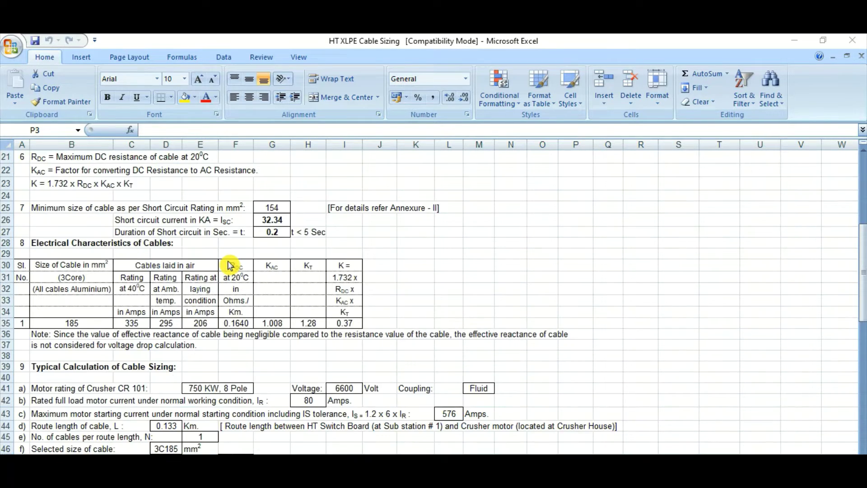
scroll(229, 266, "down", 7)
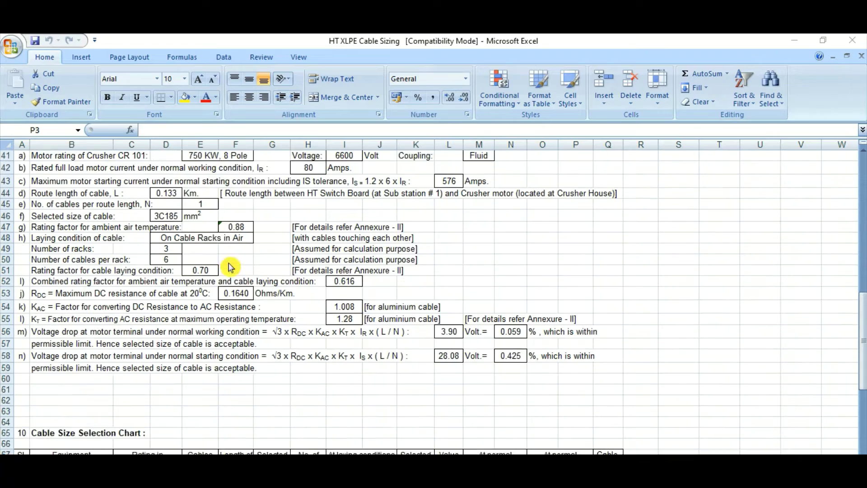
scroll(225, 354, "down", 3)
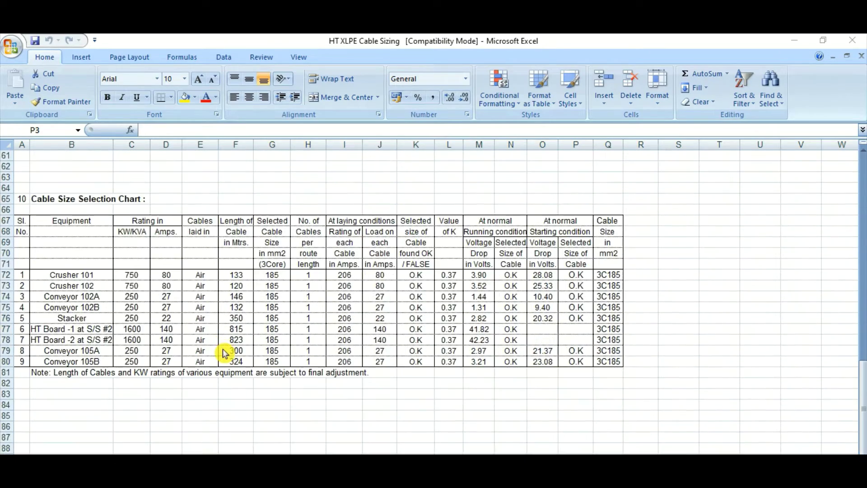
scroll(229, 350, "up", 15)
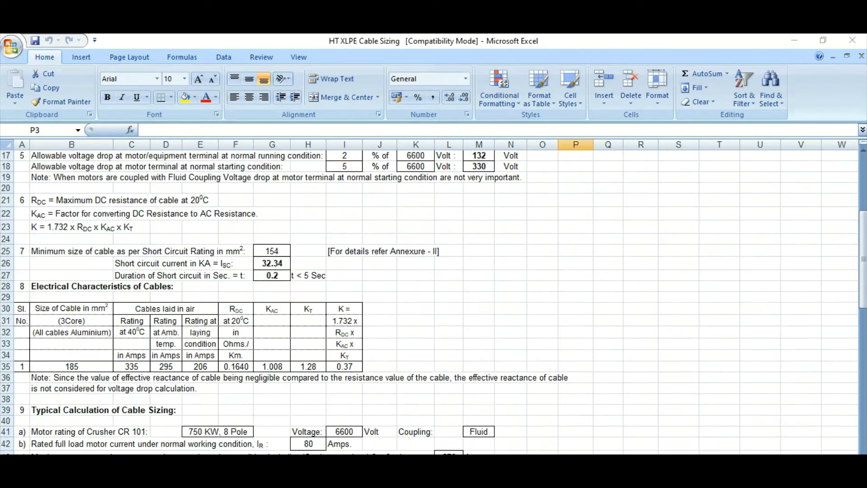
Look through the Annexure-II sheet, covering its rating factor tables and short circuit calculation, and return to Annexure-I
key("ctrl+Page_Down")
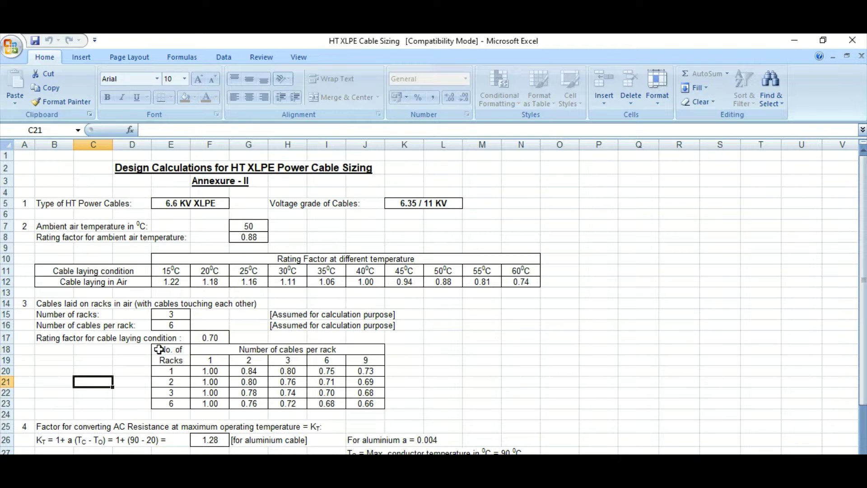
scroll(221, 350, "down", 4)
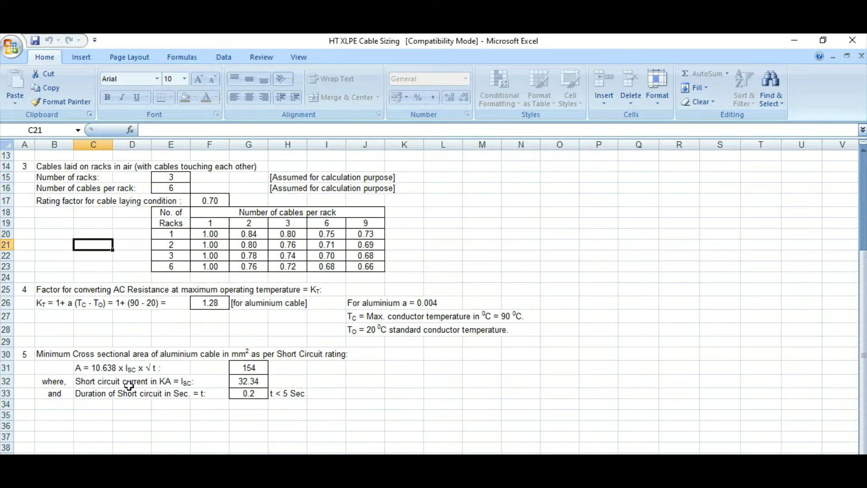
scroll(179, 395, "up", 4)
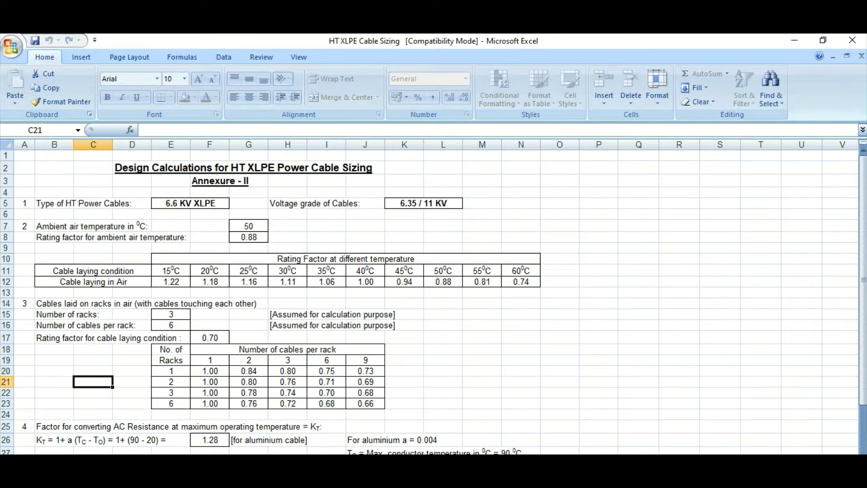
key("ctrl+Page_Up")
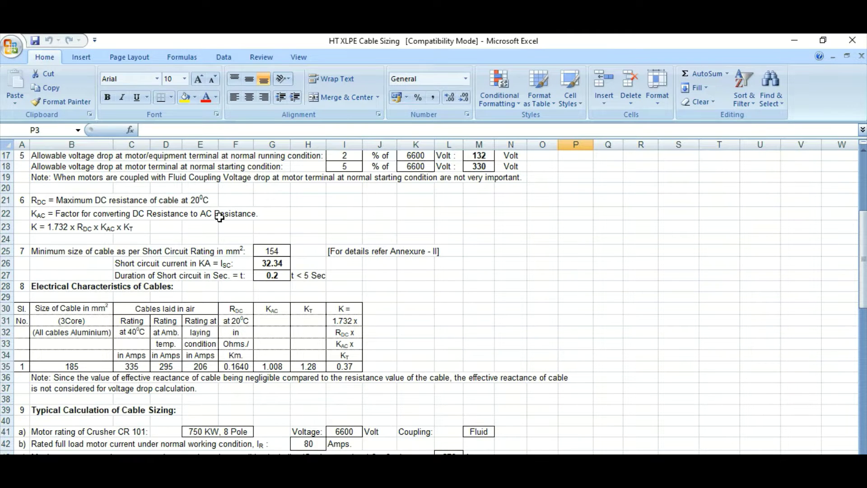
Examine the HT power cable type and the ambient air temperature rating factor in Annexure-I
scroll(219, 253, "up", 5)
left_click(136, 193)
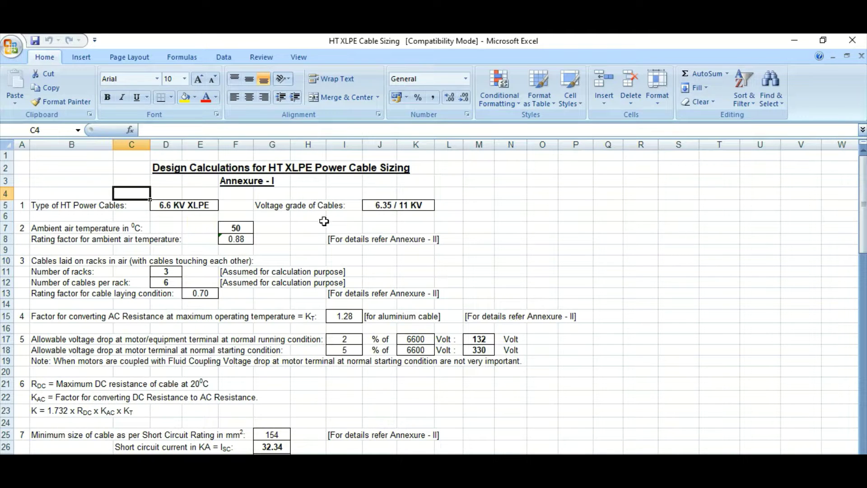
left_click(295, 225)
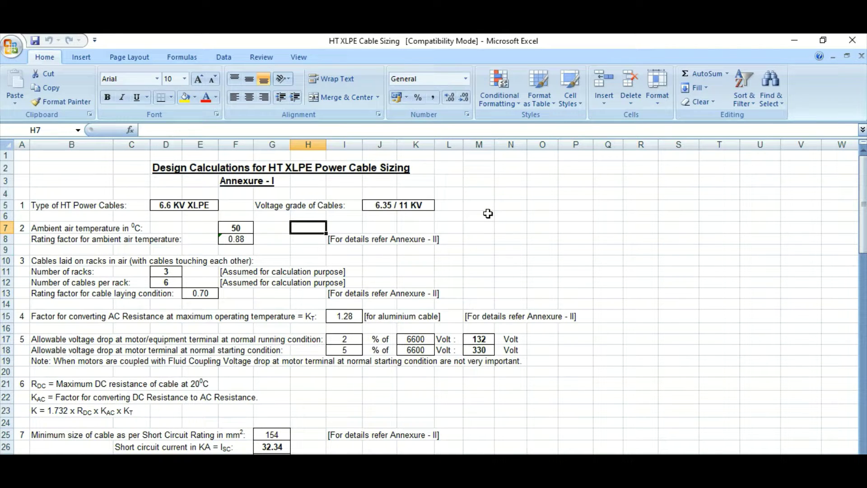
left_click(171, 207)
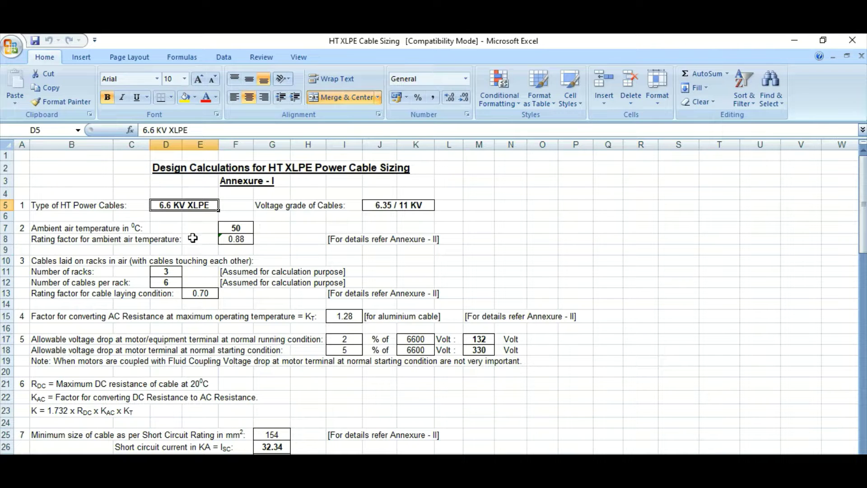
left_click(229, 240)
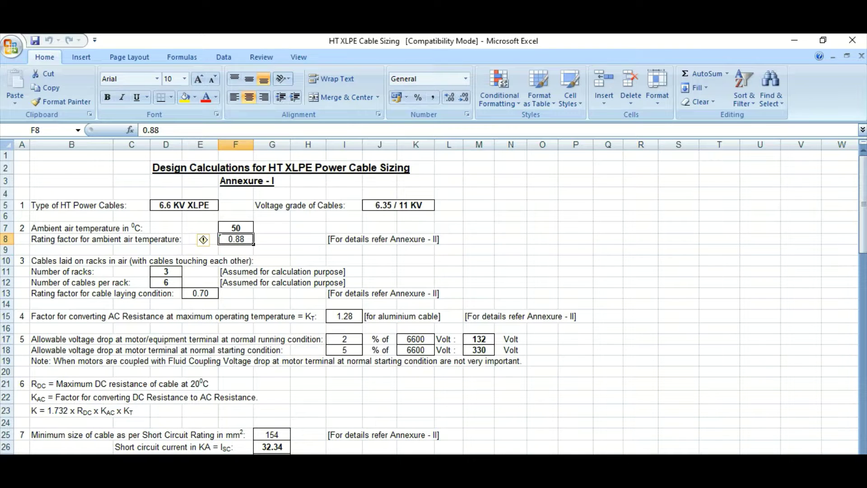
Look up the rating factors for cable laying in air at 40°C and 50°C in Annexure-II's temperature table
key("ctrl+Page_Down")
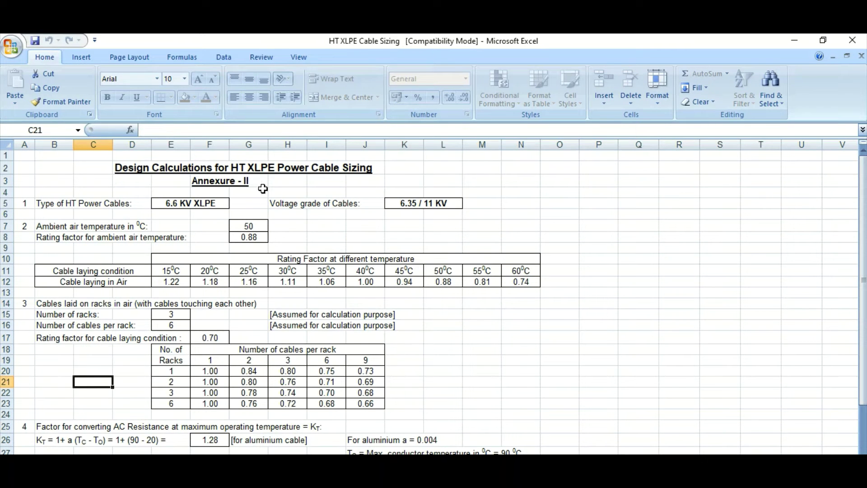
left_click(201, 236)
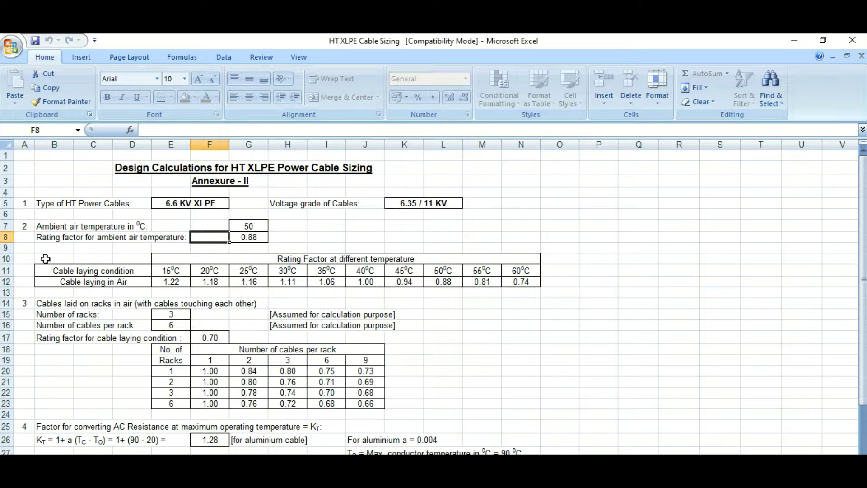
left_click_drag(6, 258, 6, 281)
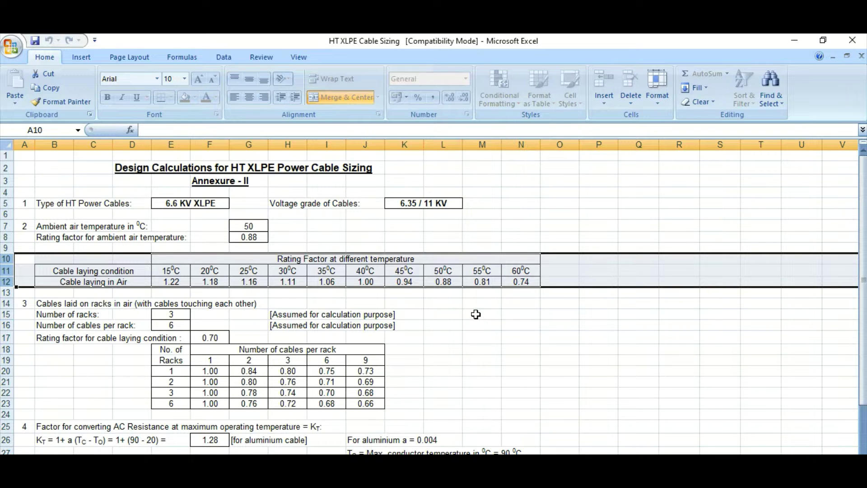
left_click(378, 280)
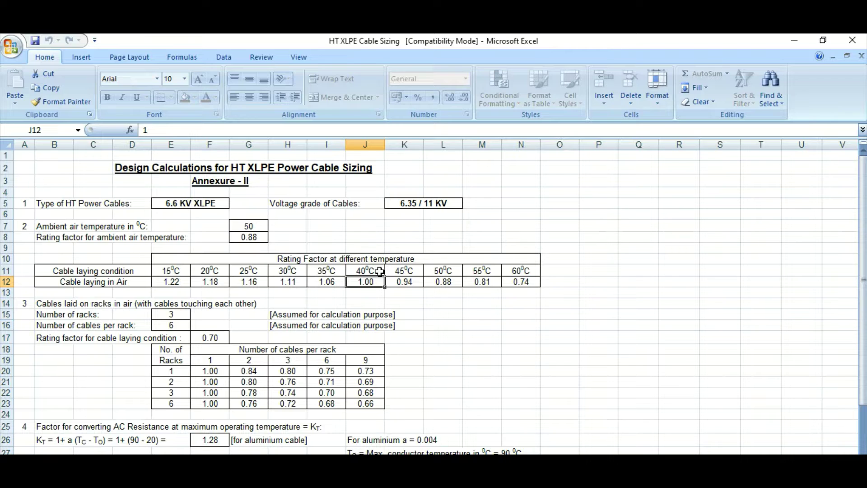
left_click(379, 271)
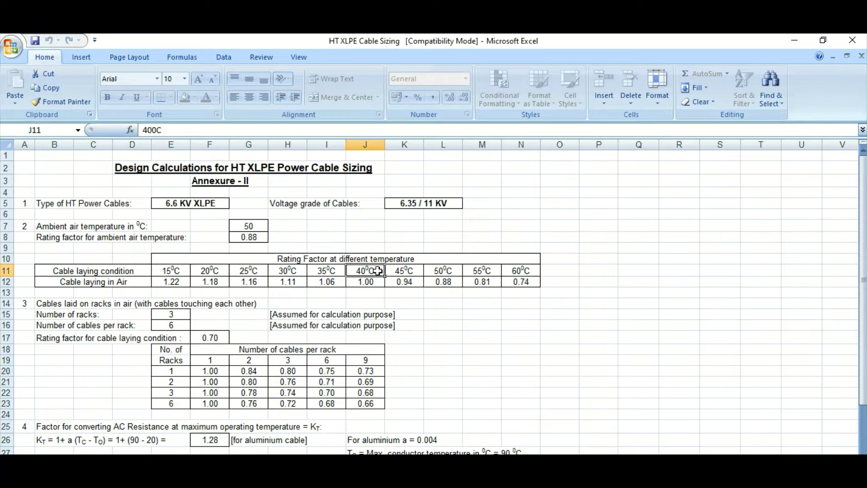
left_click(376, 281)
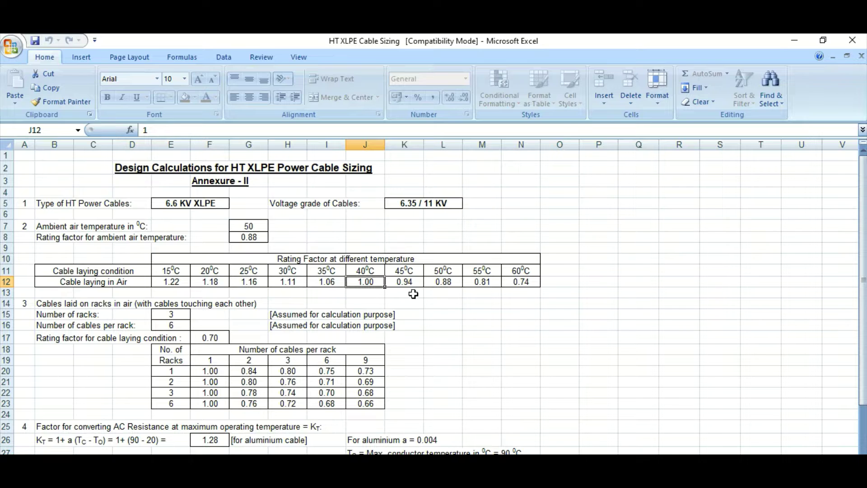
left_click(375, 273)
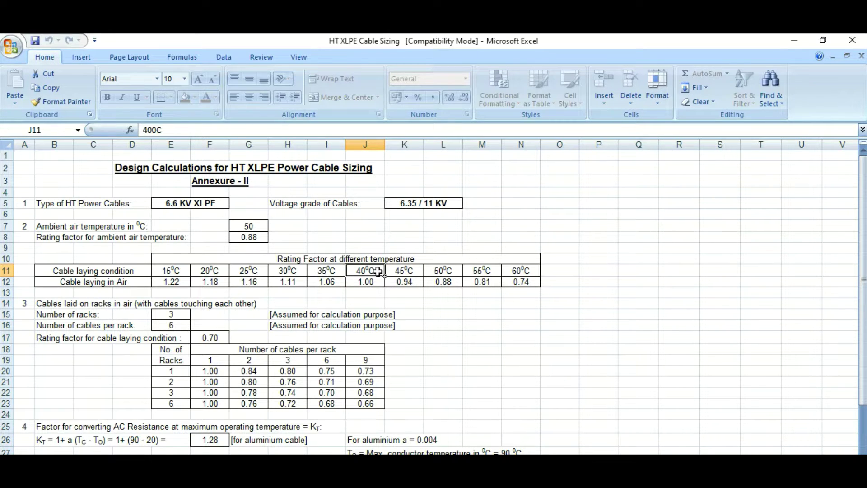
left_click(440, 271)
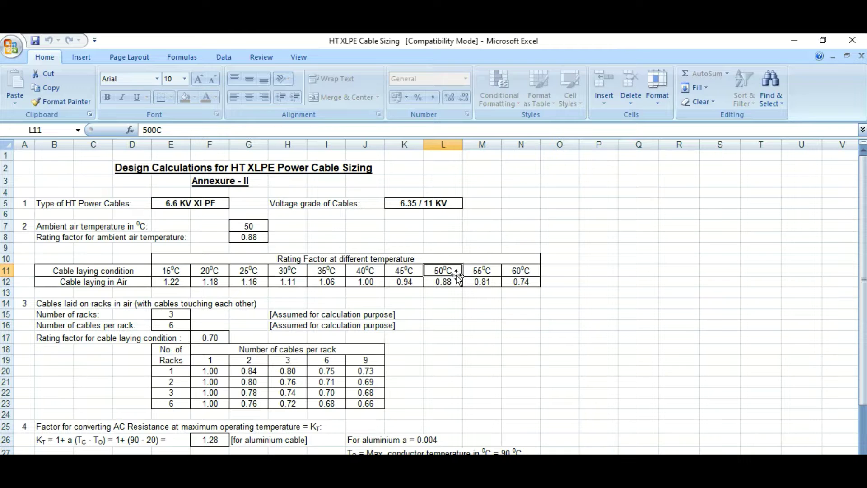
left_click(442, 281)
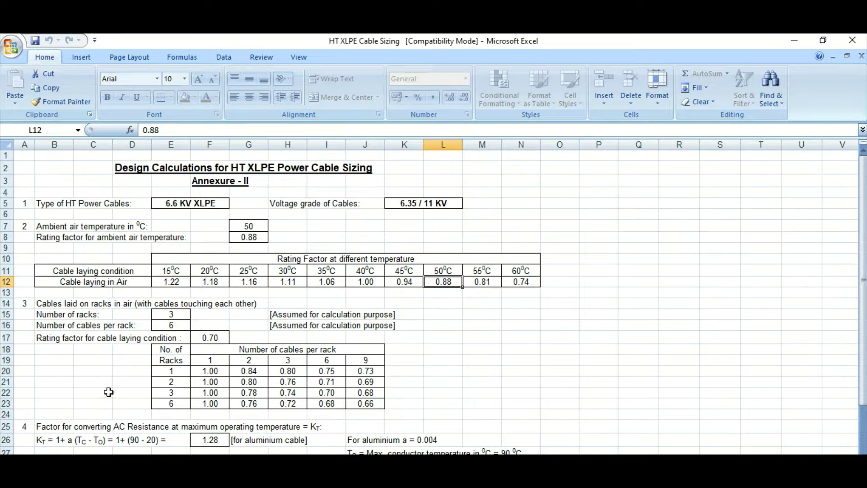
Return to Annexure-I and highlight the ambient temperature rows 7–8, followed by the cable rack rows 10–13
key("Return")
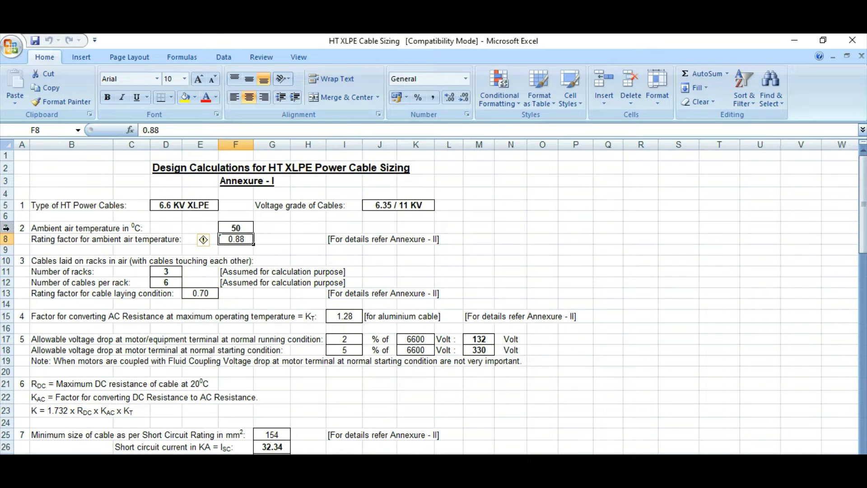
left_click_drag(5, 227, 4, 243)
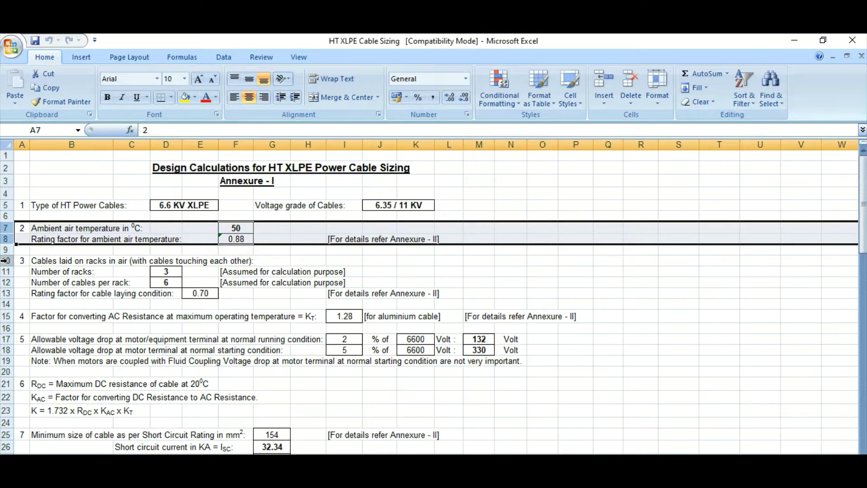
left_click_drag(5, 260, 4, 292)
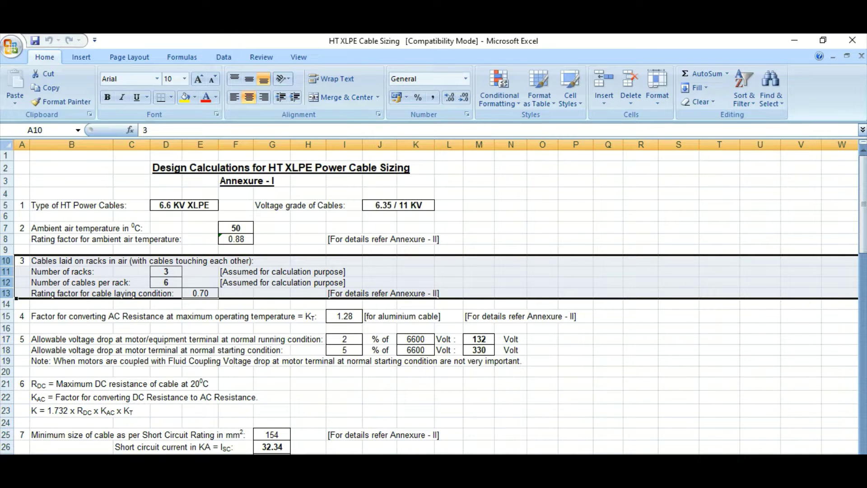
Look up the cable laying rating factor for 3 racks with 6 cables per rack in Annexure-II's rack table
key("ctrl+Page_Down")
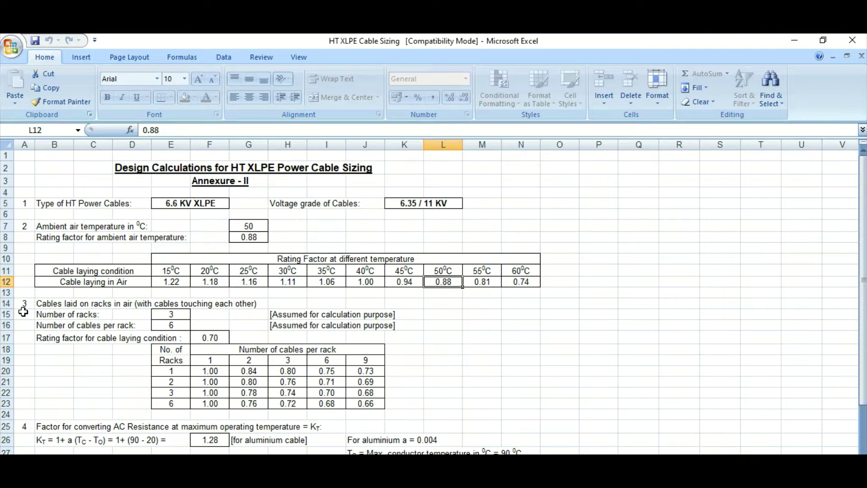
left_click_drag(6, 313, 6, 340)
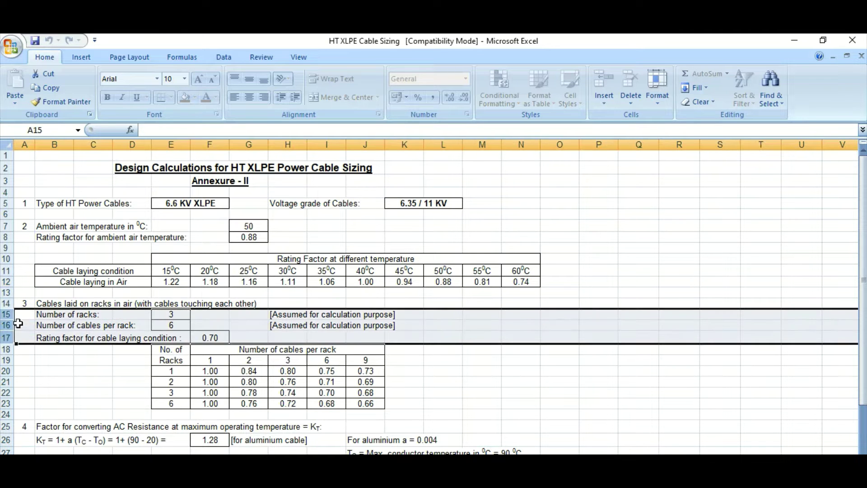
left_click_drag(5, 303, 6, 339)
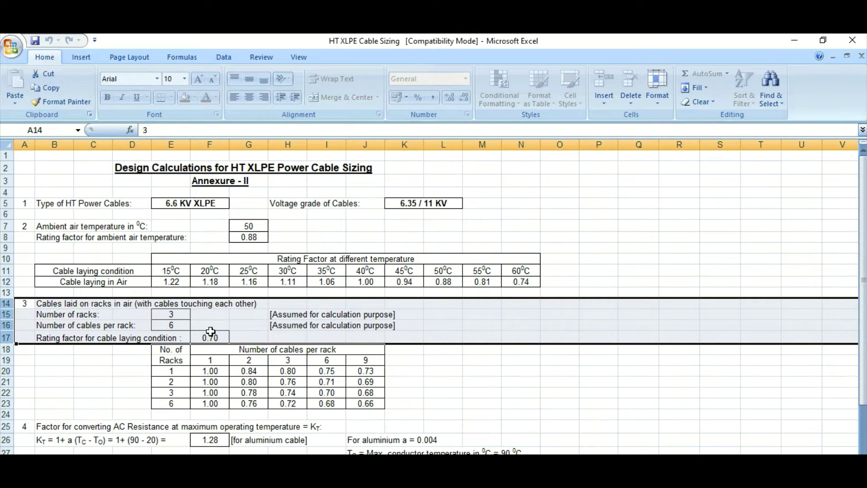
scroll(210, 330, "down", 3)
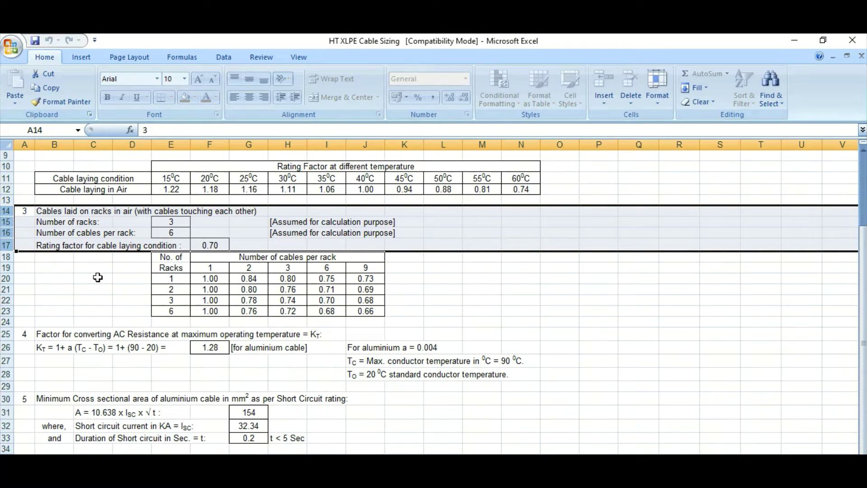
left_click_drag(4, 278, 5, 311)
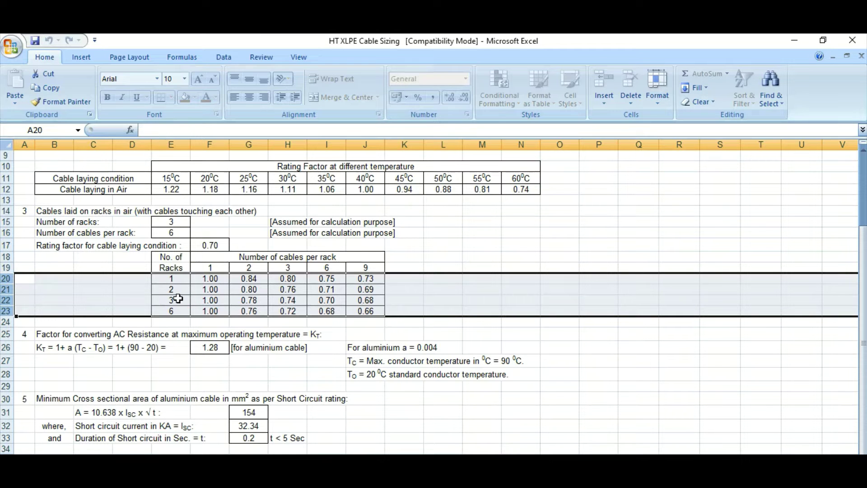
left_click(6, 300)
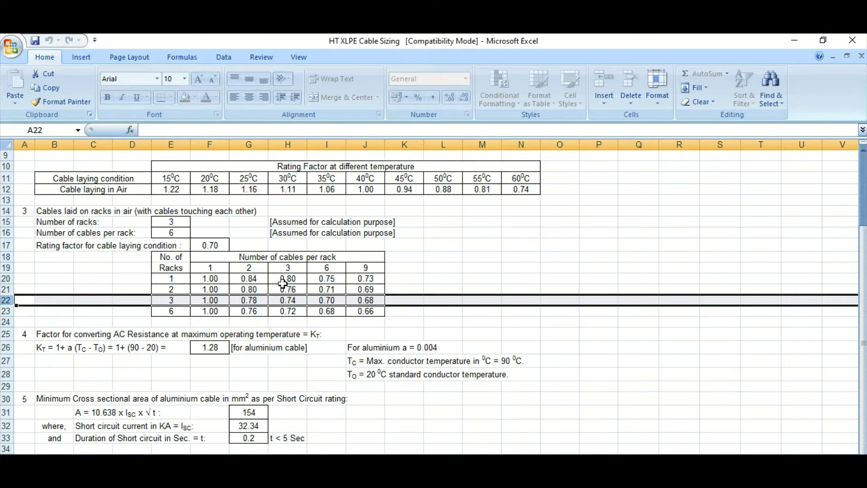
left_click(333, 140)
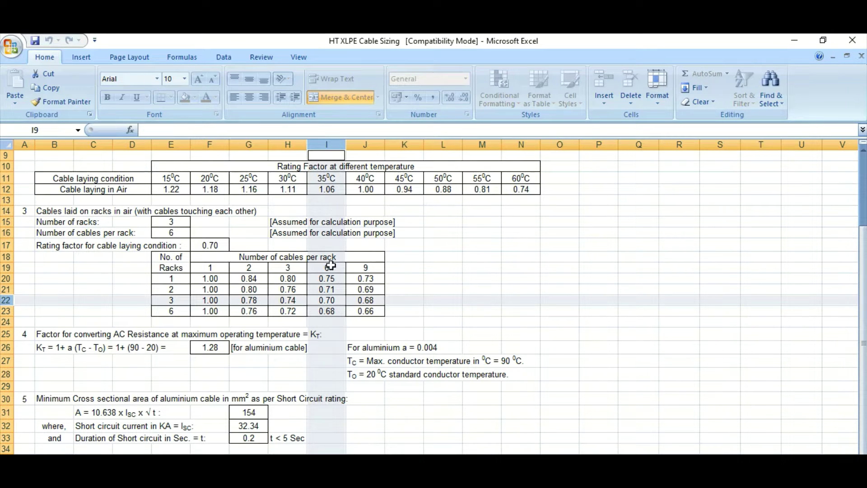
left_click(327, 300)
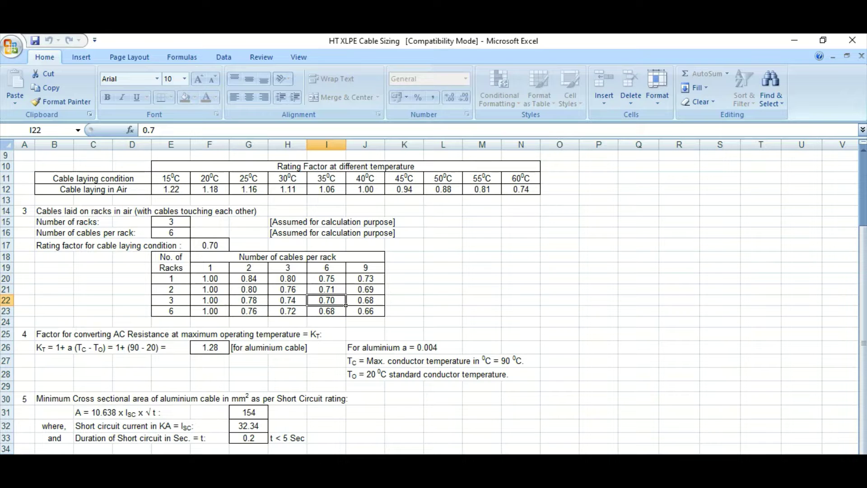
Return to Annexure-I, review the ambient temperature and cable laying rating factors, and highlight the AC resistance conversion factor in row 15
key("ctrl+Page_Up")
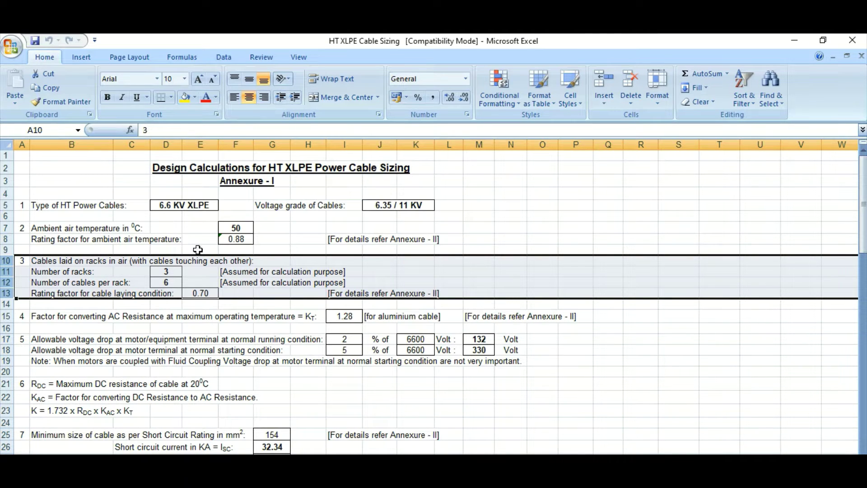
left_click(241, 240)
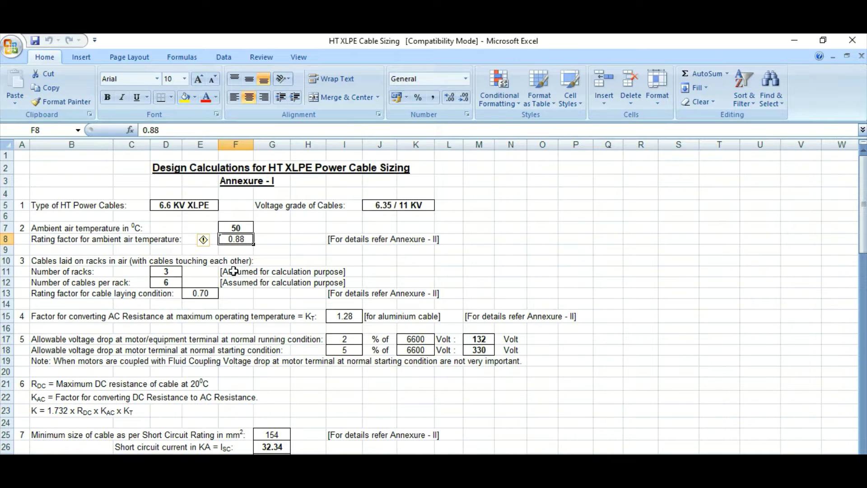
left_click(202, 293)
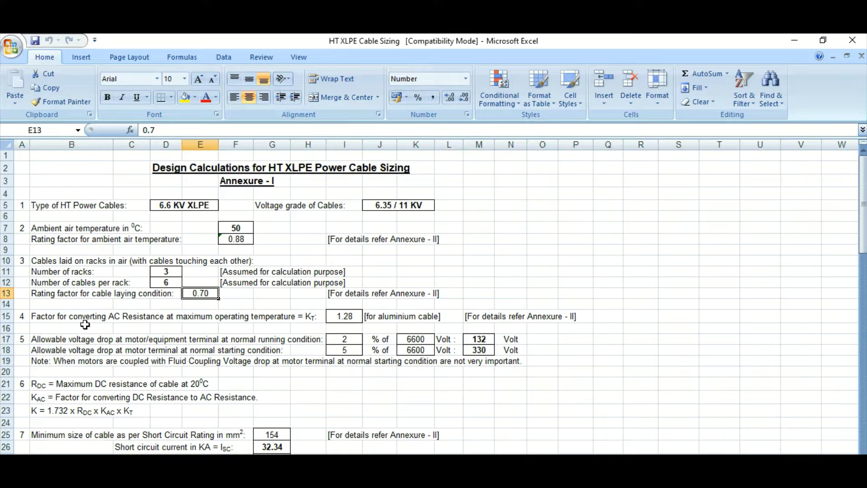
left_click(6, 316)
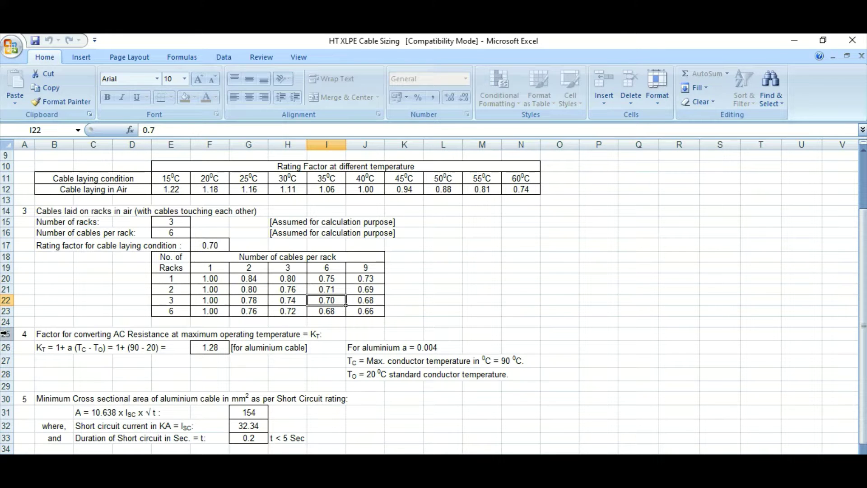
Examine the KT formula for AC resistance conversion in Annexure-II and the maximum conductor temperature TC it uses
left_click_drag(5, 334, 5, 343)
left_click(64, 349)
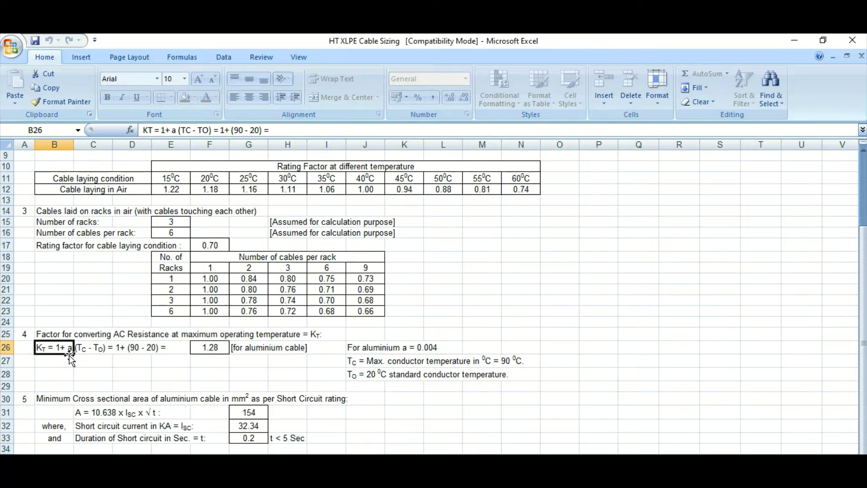
left_click(91, 358)
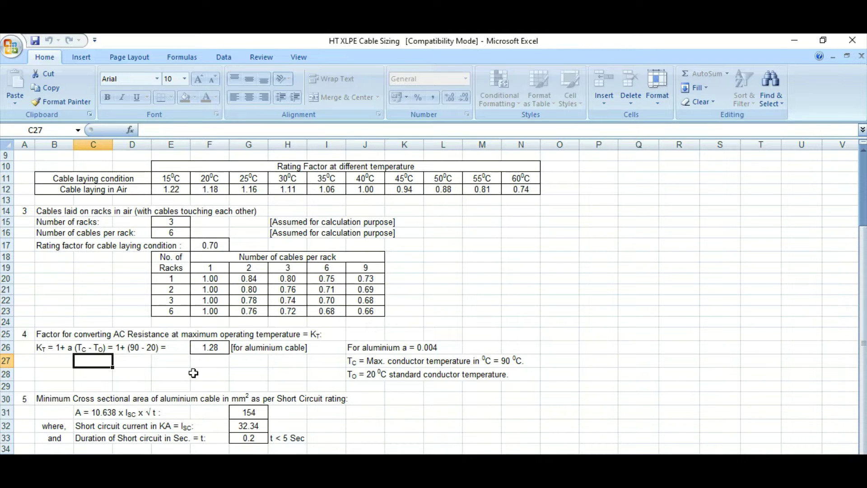
left_click(145, 362)
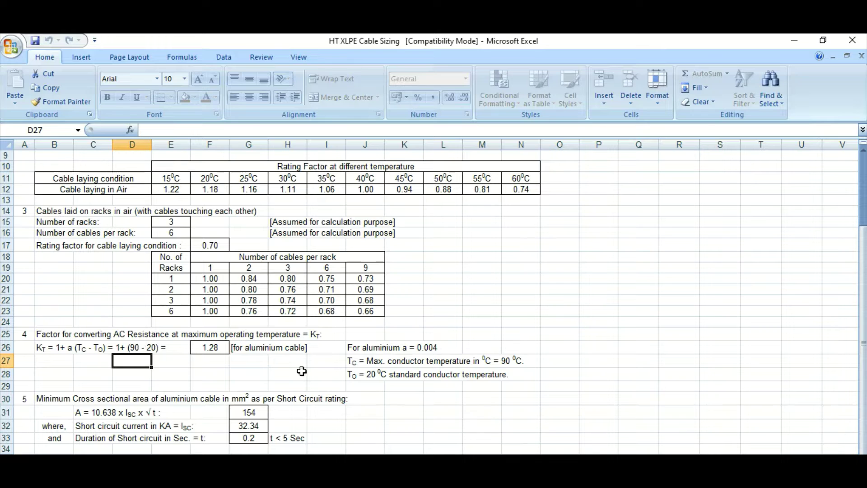
left_click(372, 361)
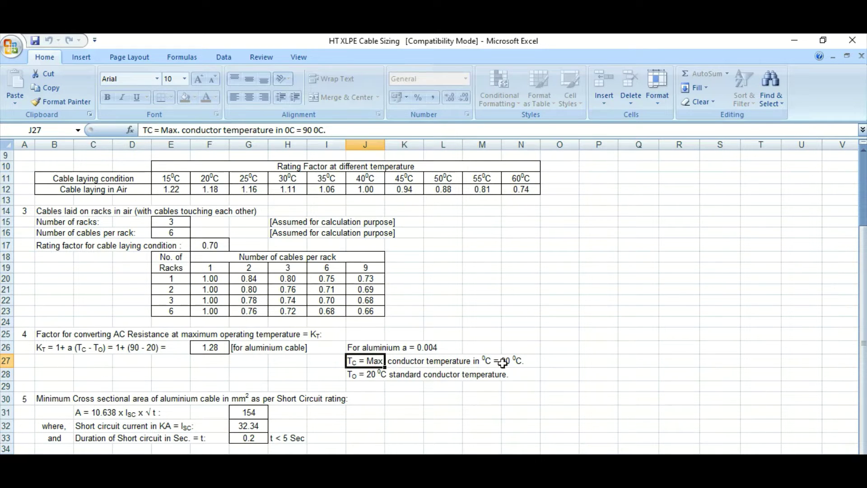
left_click(549, 363)
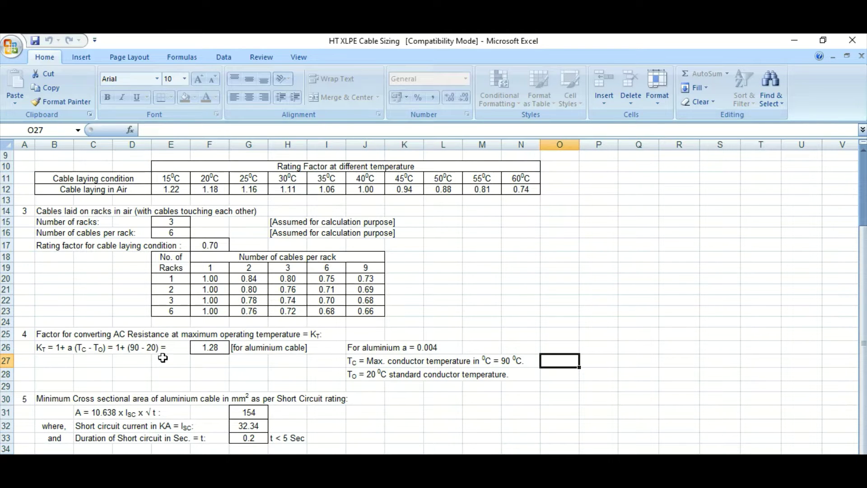
Trace the KT calculation in Annexure-II from the aluminium coefficient a through the temperature difference to the result in row 26
left_click(70, 346)
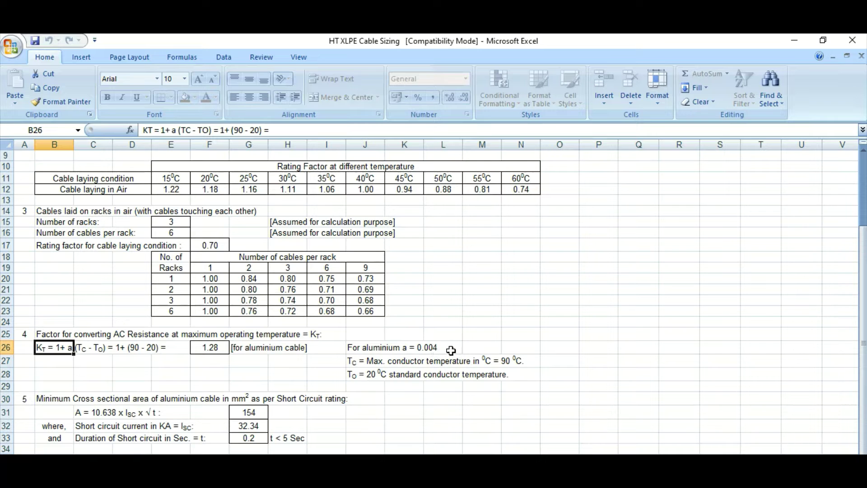
left_click(80, 360)
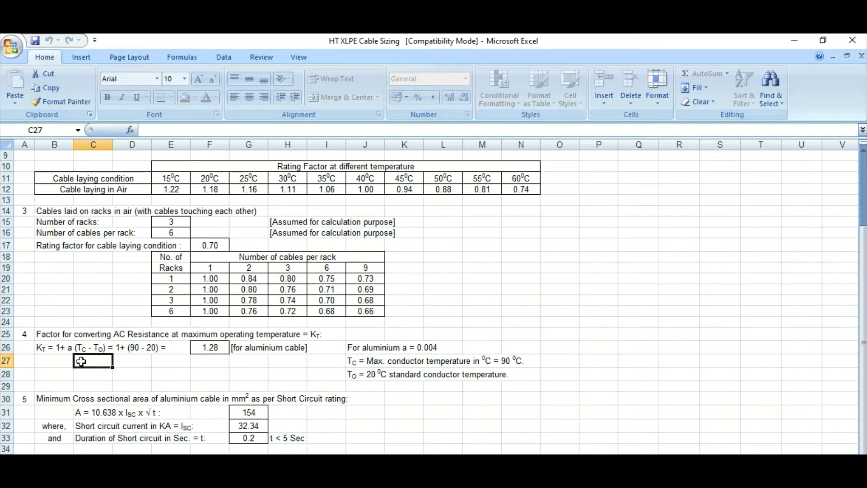
left_click_drag(65, 347, 156, 350)
left_click(219, 359)
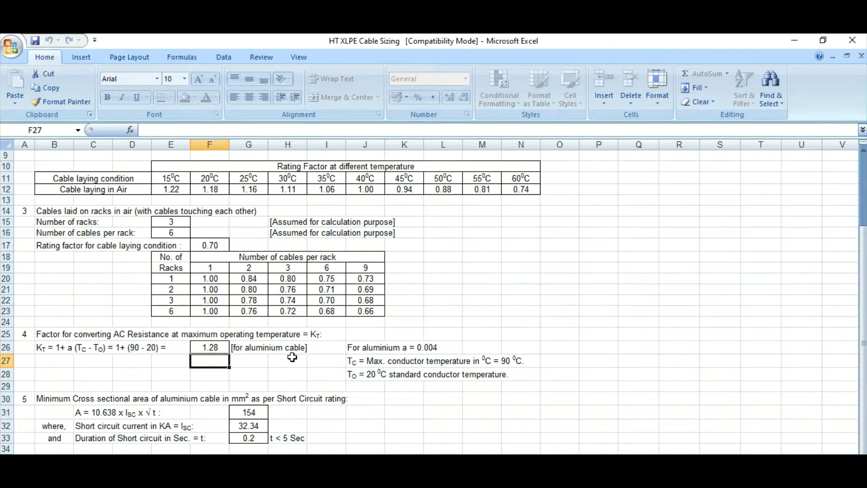
scroll(292, 357, "down", 1)
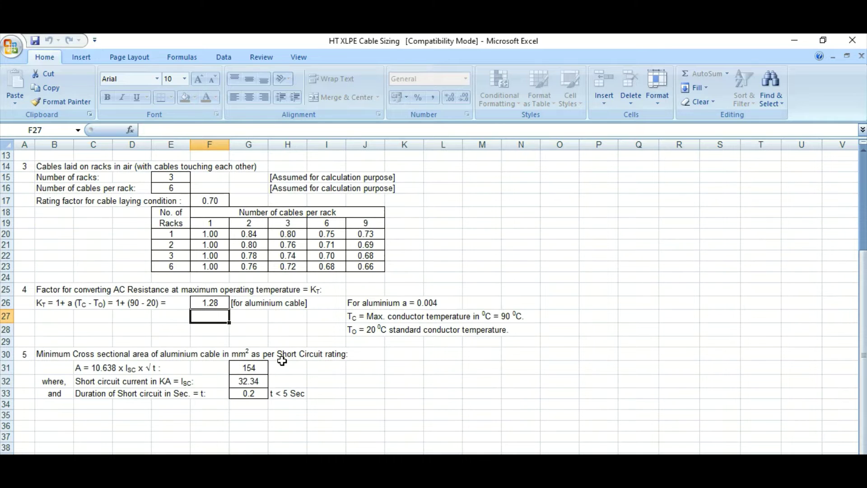
scroll(282, 360, "up", 1)
Return to Annexure-I and review the ambient temperature factor in F8, the cable laying factor in E13 and KT in I15
left_click(128, 457)
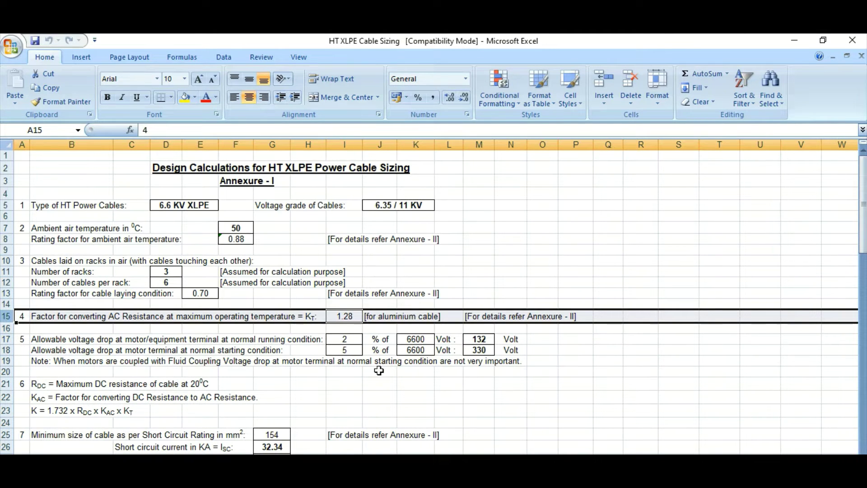
scroll(311, 375, "down", 2)
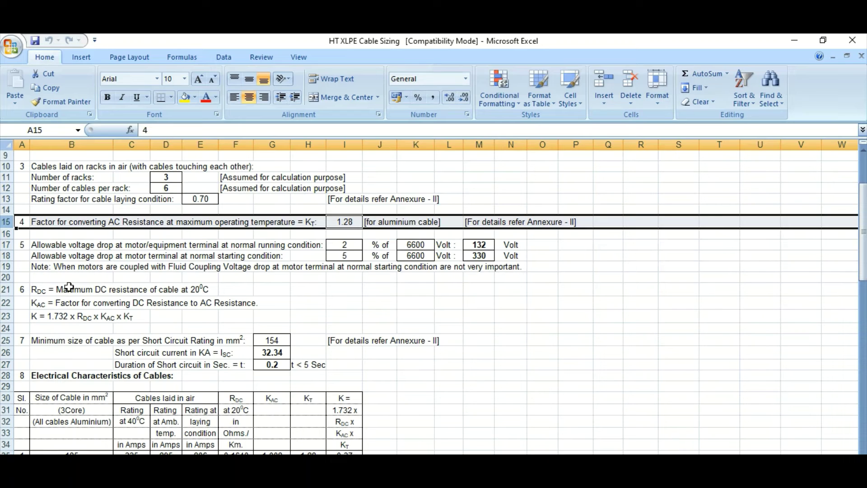
scroll(285, 284, "up", 1)
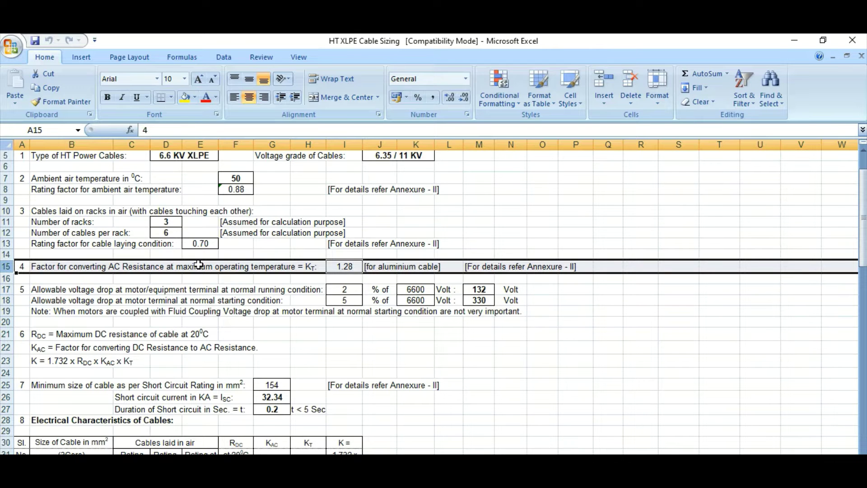
scroll(185, 248, "up", 2)
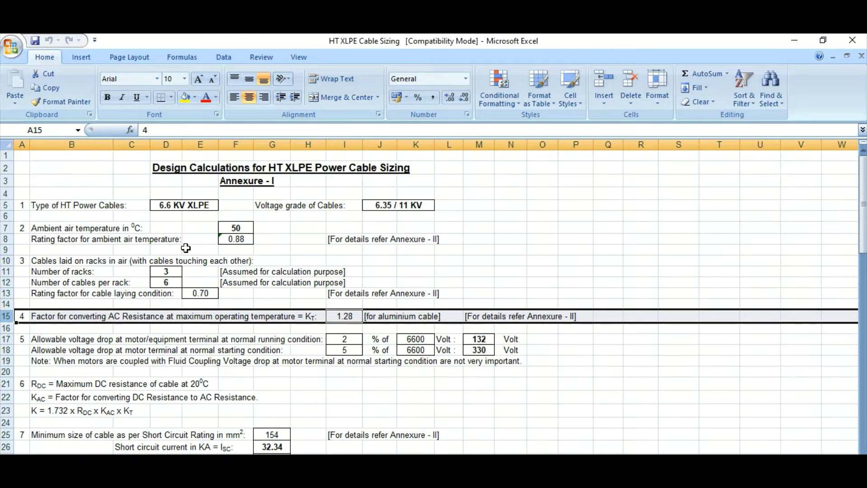
left_click(242, 240)
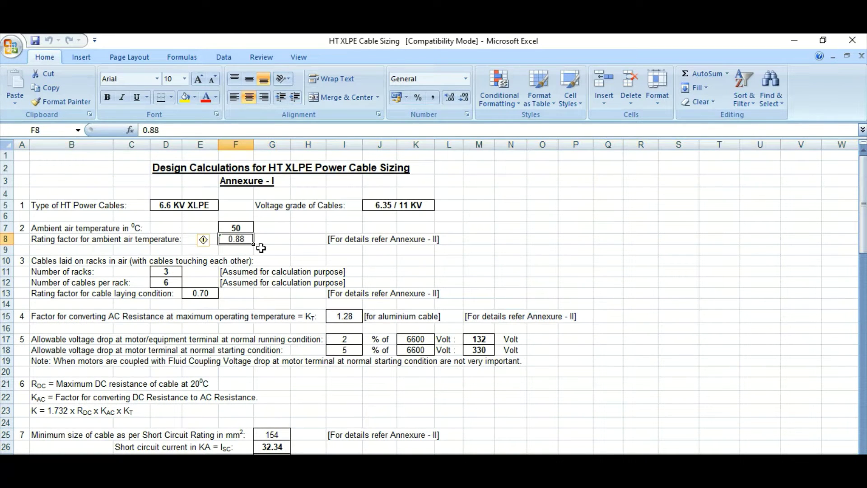
left_click(205, 293)
left_click(359, 317)
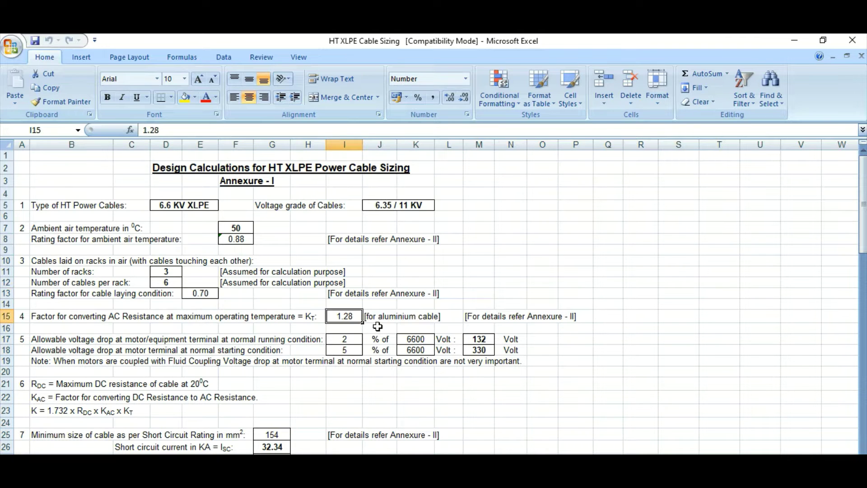
left_click(529, 283)
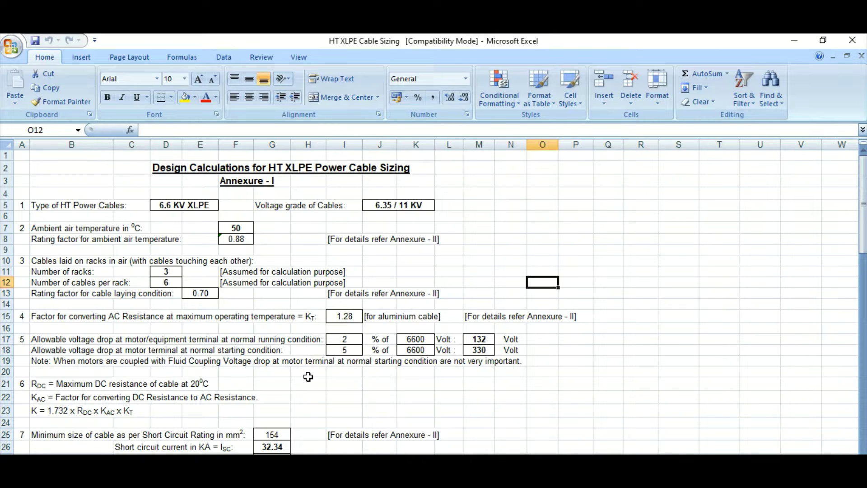
Highlight rows 5–15 in Annexure-I, covering items 1 to 4 from the cable type to KT
scroll(308, 377, "down", 1)
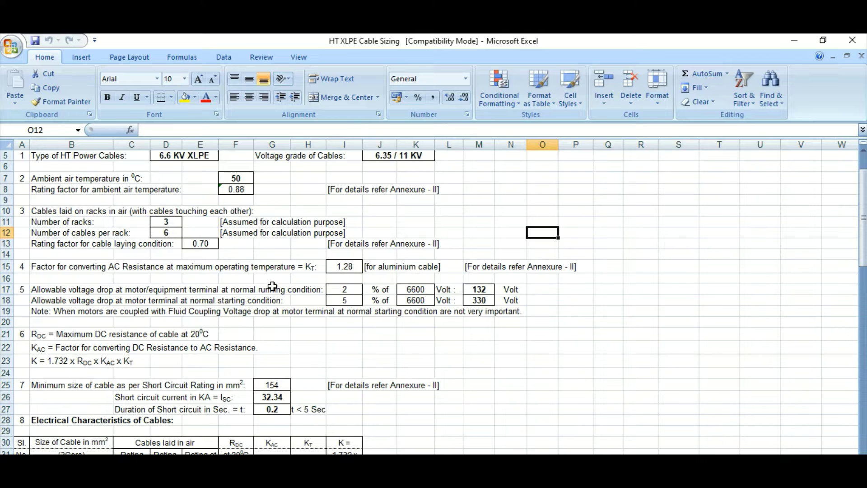
scroll(102, 291, "up", 2)
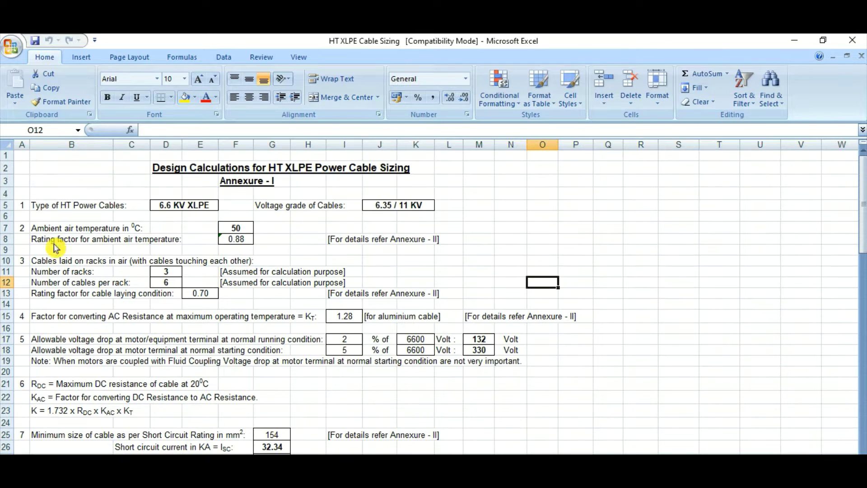
left_click_drag(5, 205, 7, 311)
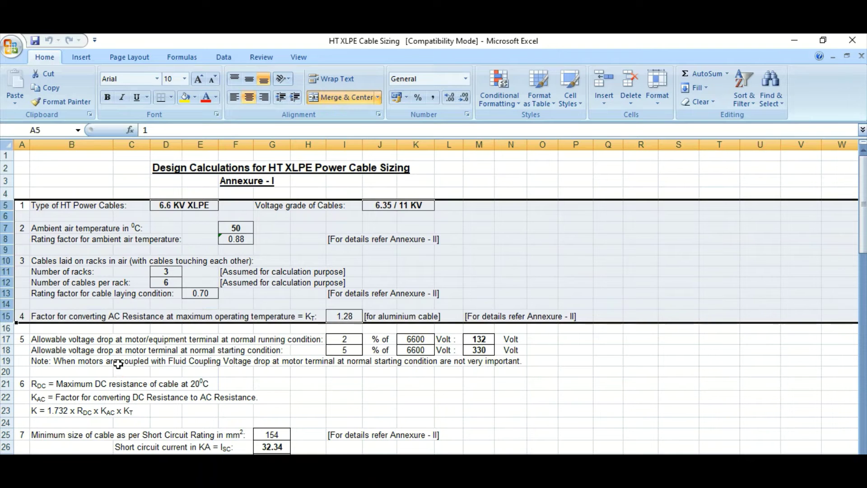
Examine the allowable voltage drop rows 17–19, highlighting the normal running condition in row 17 and the normal starting condition in row 18
scroll(112, 363, "down", 2)
scroll(83, 314, "down", 2)
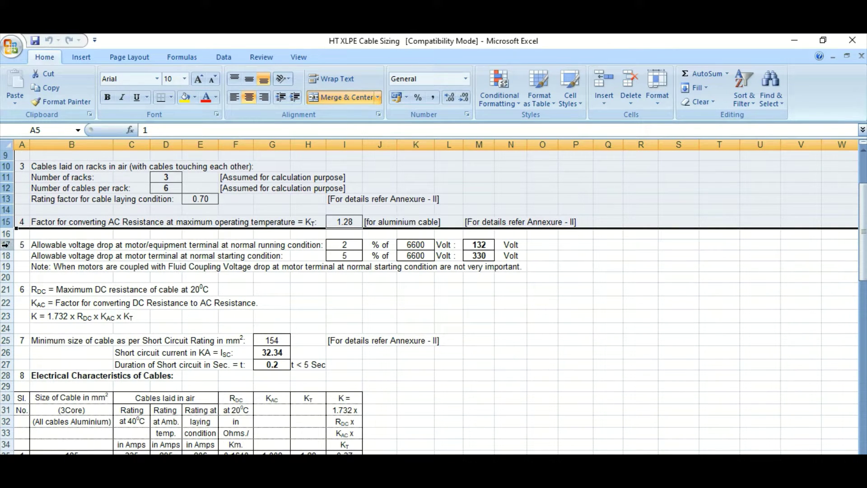
left_click_drag(6, 244, 5, 267)
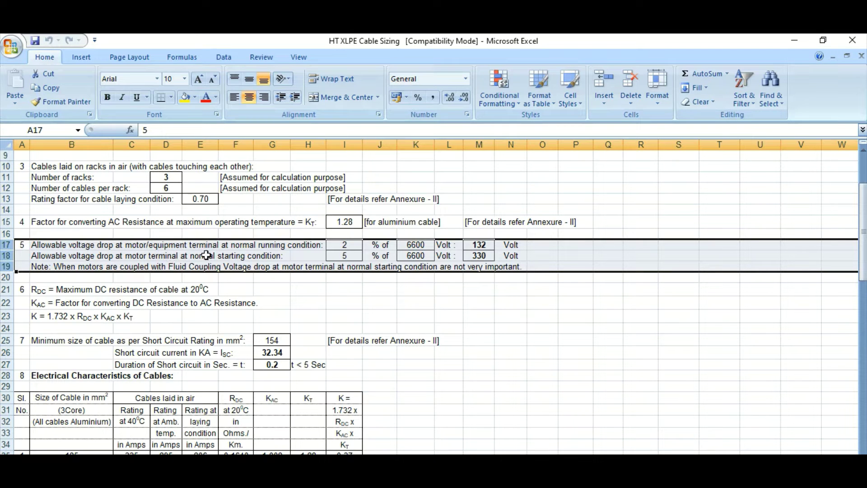
left_click(264, 247)
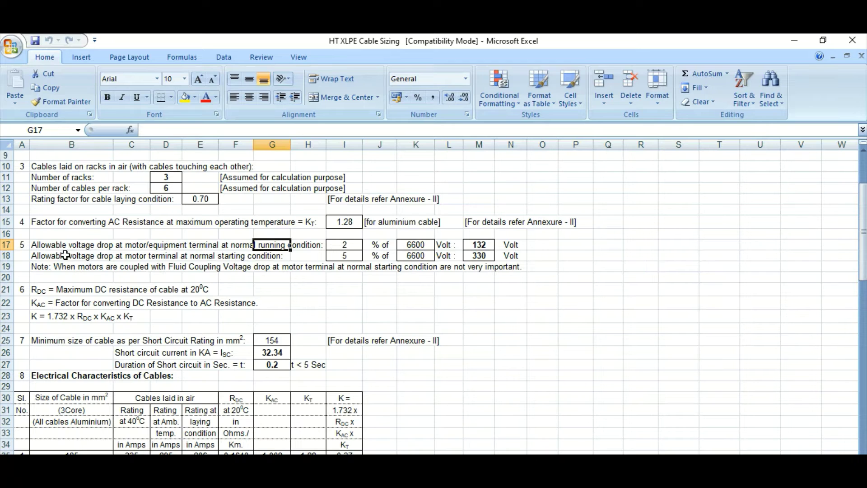
left_click(6, 245)
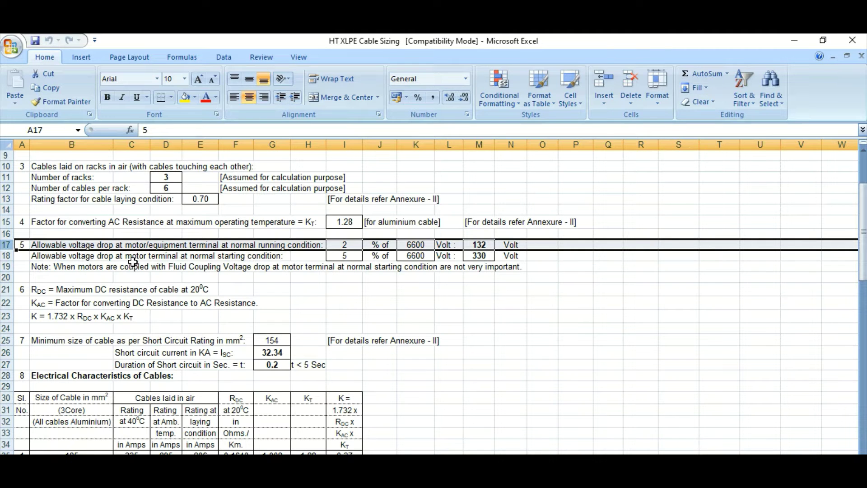
left_click(6, 255)
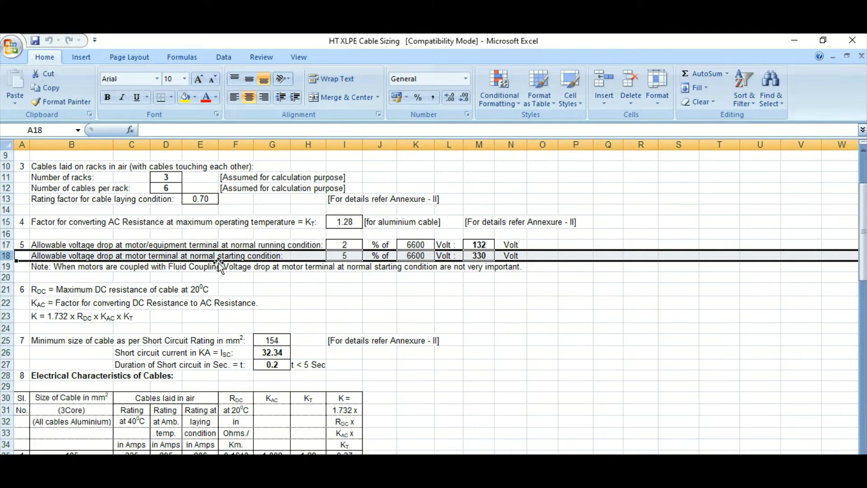
left_click(353, 258)
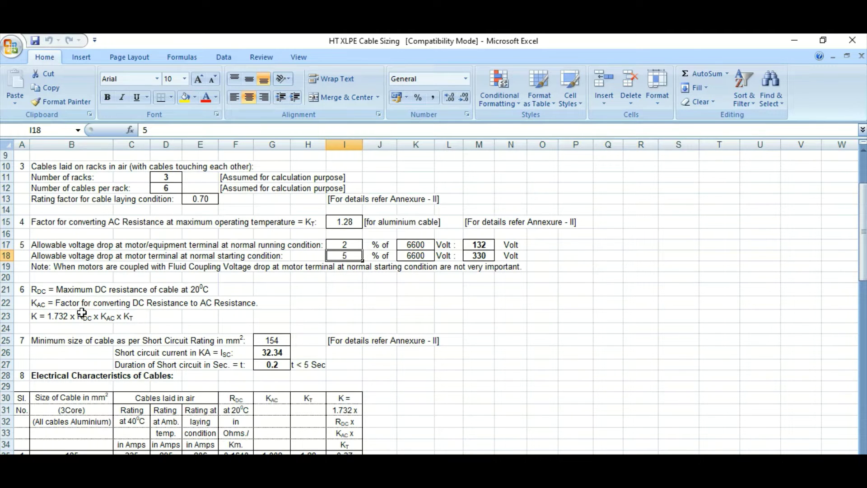
Highlight the maximum DC resistance definition in row 21 and the K formula in row 23
left_click(5, 290)
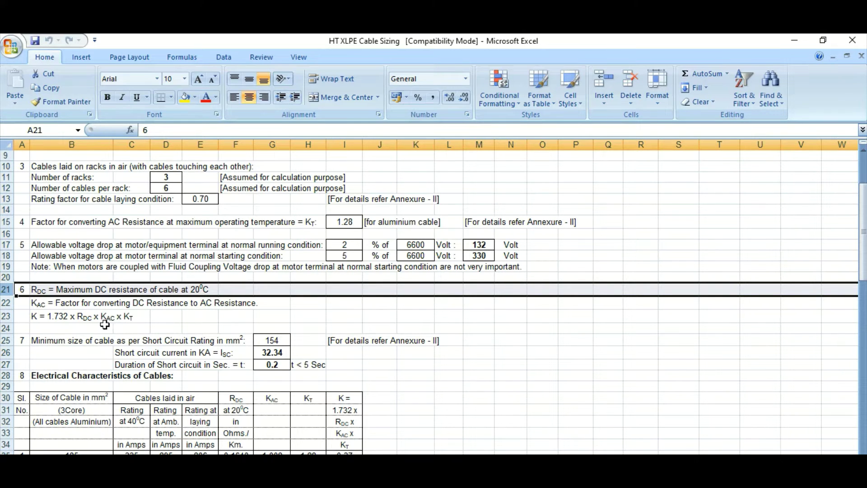
left_click(6, 316)
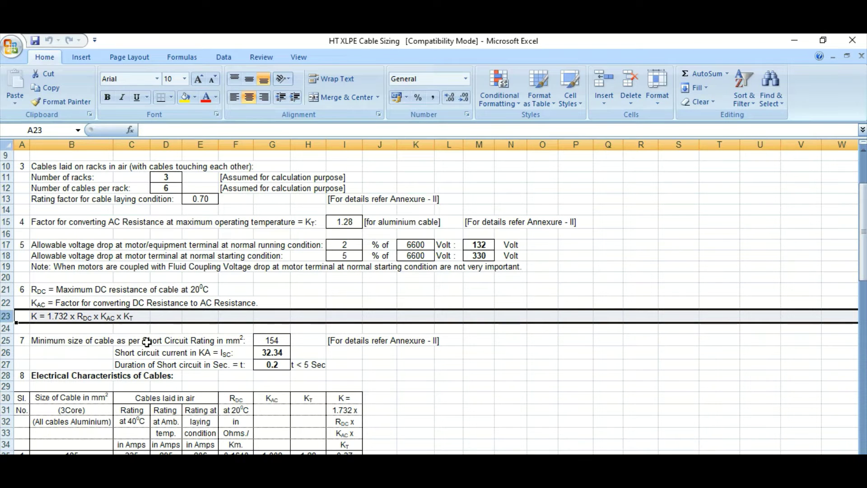
Highlight the short circuit sizing rows 25–27 in Annexure-I, from the minimum cable size to the short circuit duration
scroll(147, 342, "down", 1)
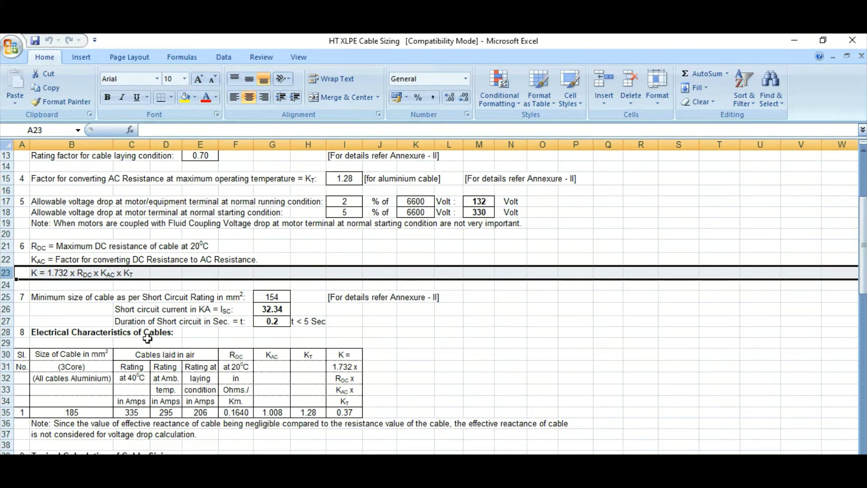
left_click(3, 297)
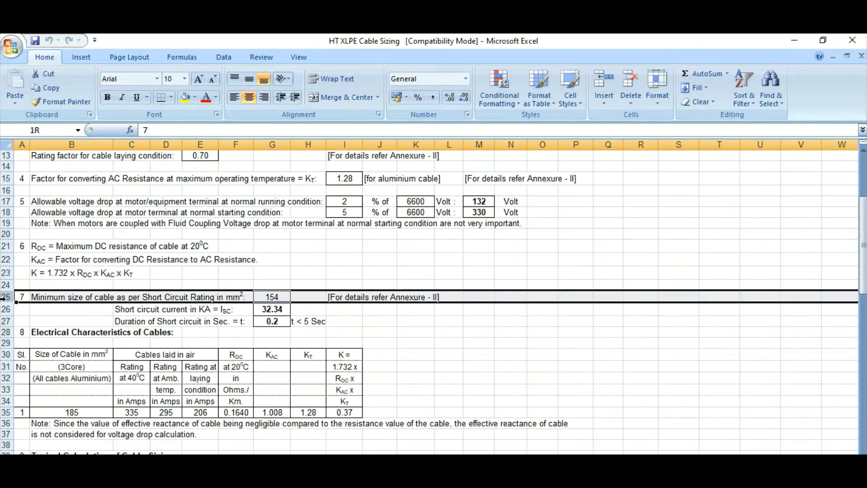
left_click_drag(3, 297, 3, 322)
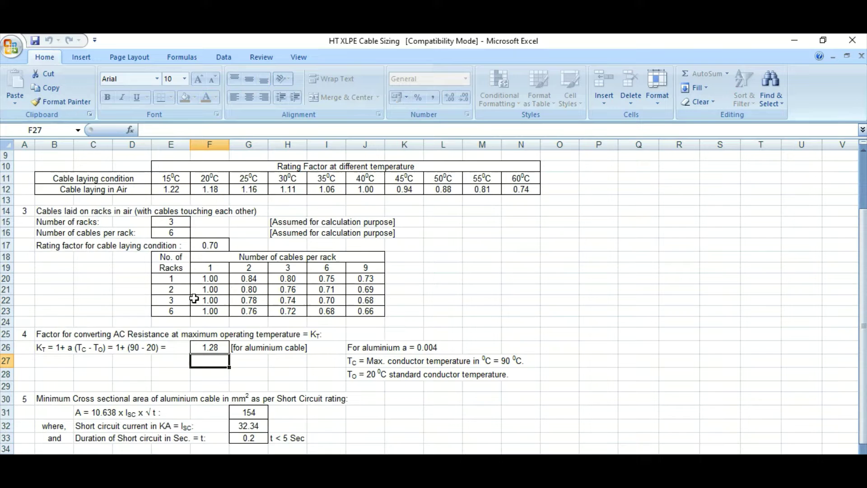
Examine item 5 in Annexure-II, highlighting the area formula in rows 30–31 and checking the calculated area in G31 and short circuit current in G32
scroll(122, 343, "down", 2)
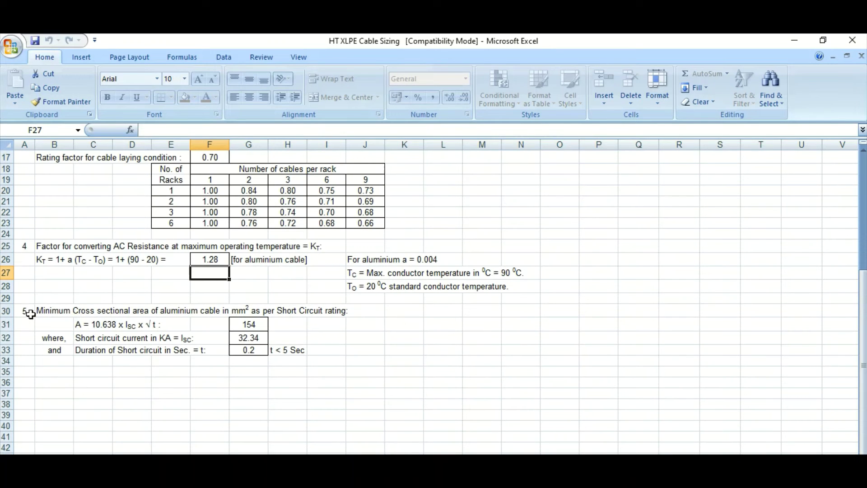
left_click_drag(5, 311, 8, 327)
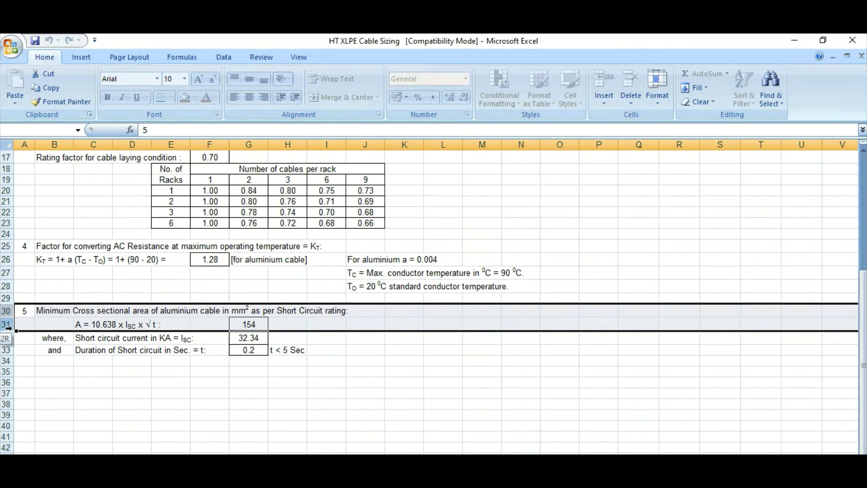
left_click(124, 392)
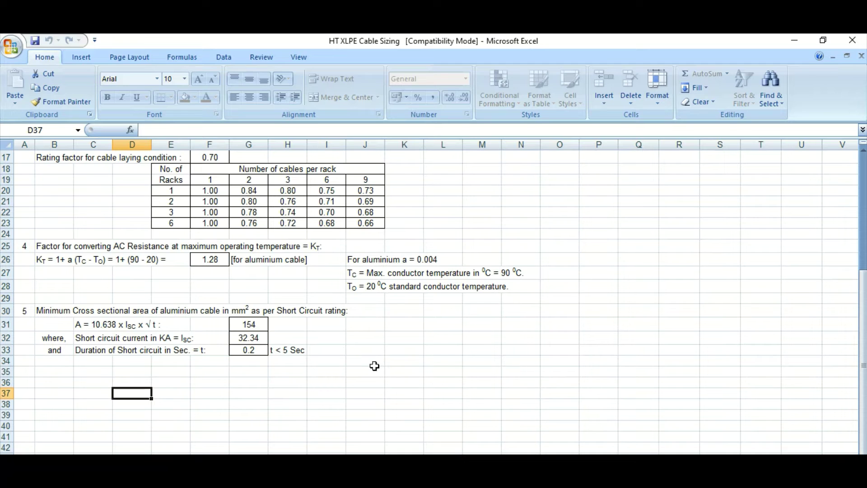
left_click(101, 326)
left_click(159, 329)
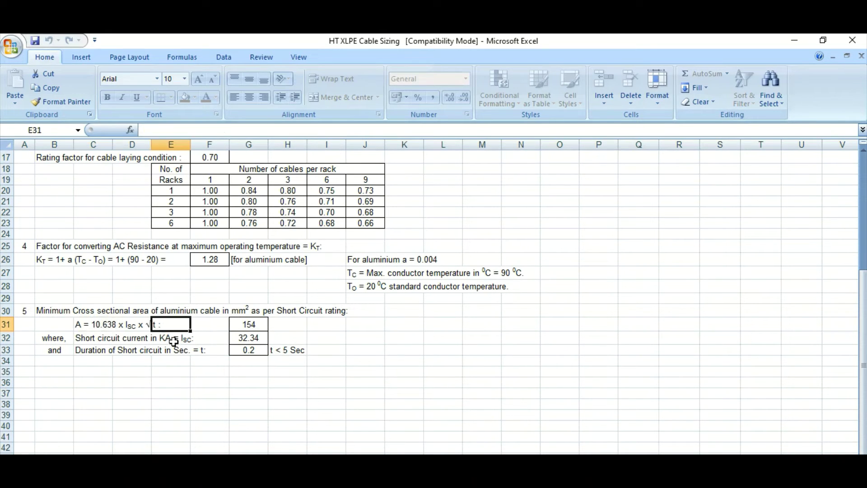
left_click(241, 330)
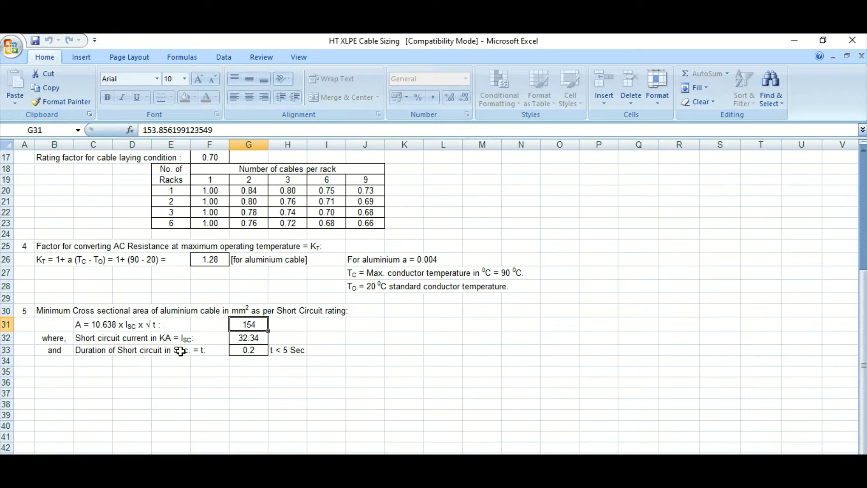
left_click(246, 339)
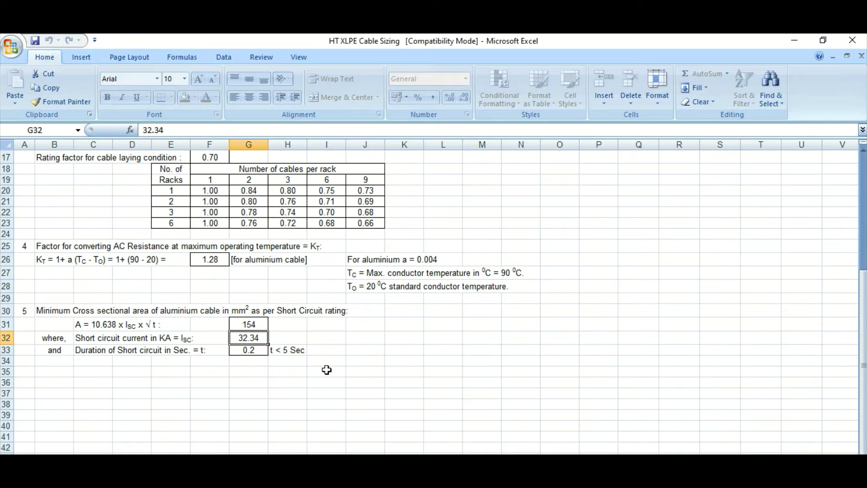
left_click(194, 363)
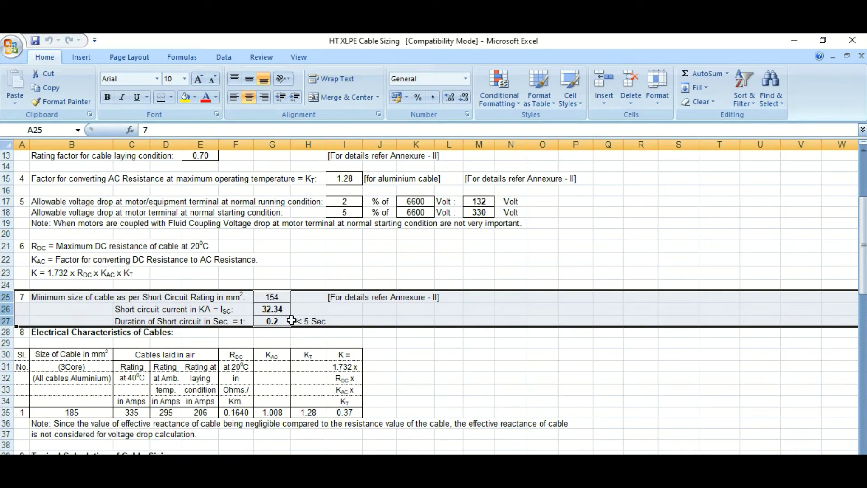
Return to Annexure-I and compare the minimum short circuit size in G25 with the cable size in B35, highlighting rows 25 and 35
left_click(272, 298)
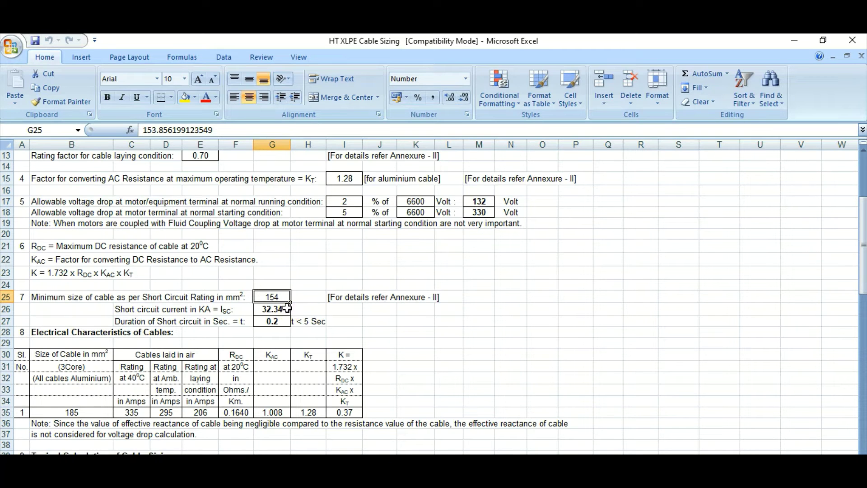
scroll(238, 351, "down", 3)
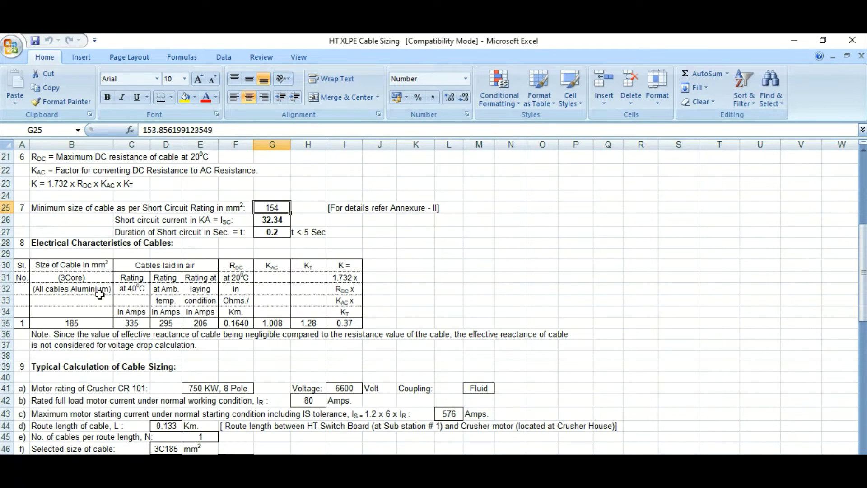
left_click(93, 278)
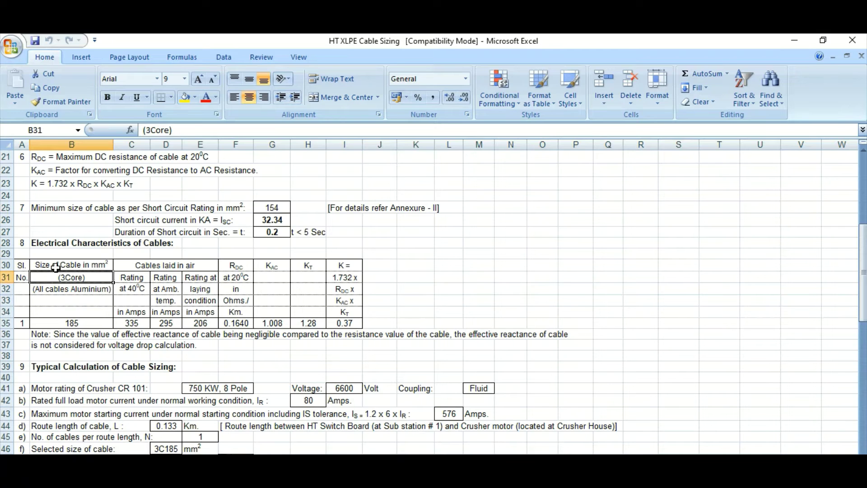
left_click(75, 324)
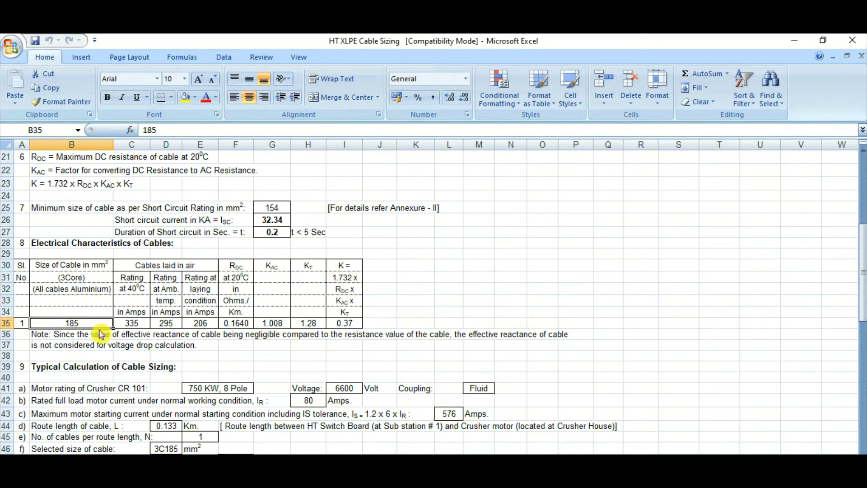
left_click(275, 206)
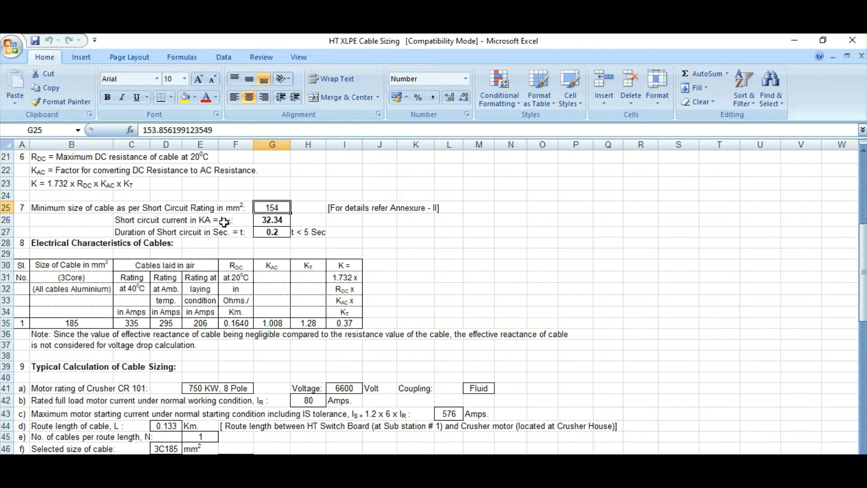
left_click(7, 208)
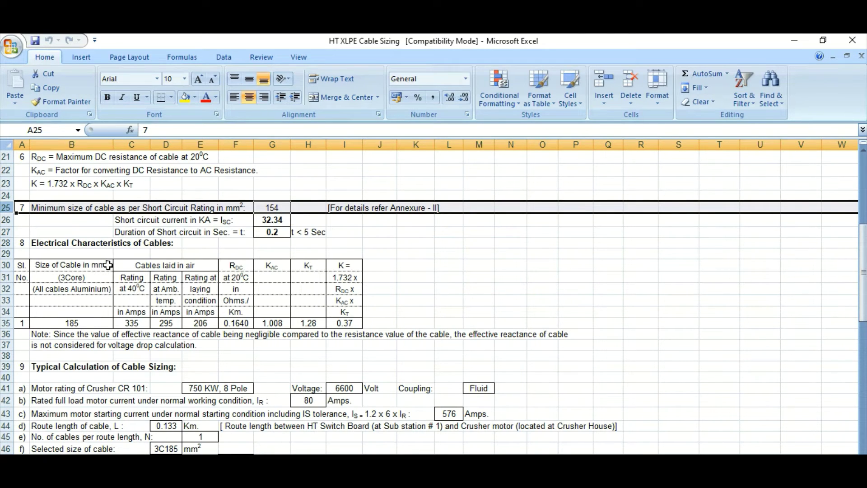
left_click(6, 323)
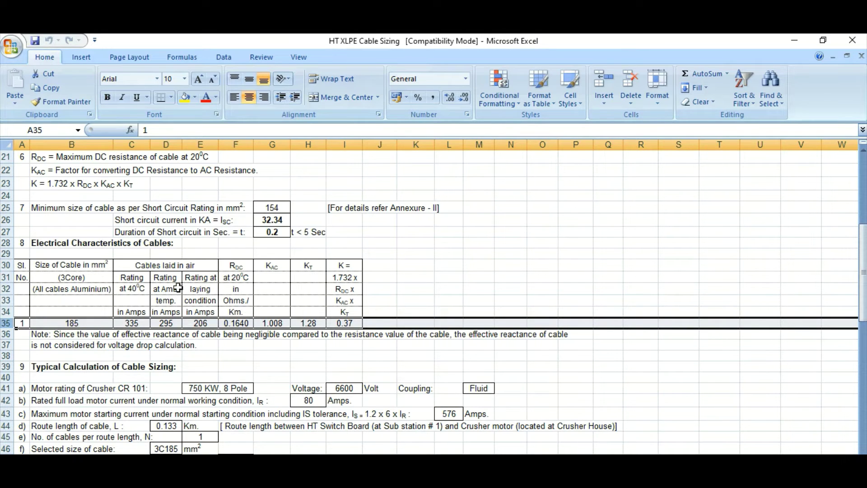
Review the electrical characteristics in row 35, covering the current ratings for cables laid in air in C35:E35 and KAC in G35
left_click(180, 265)
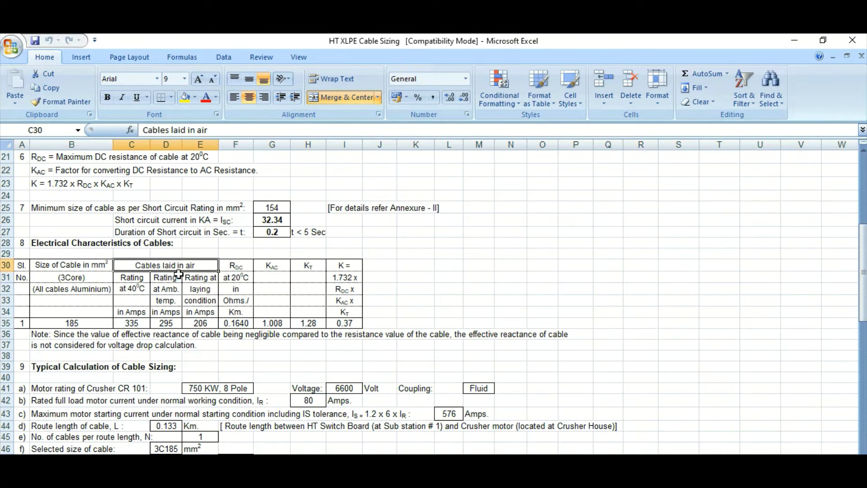
left_click(134, 323)
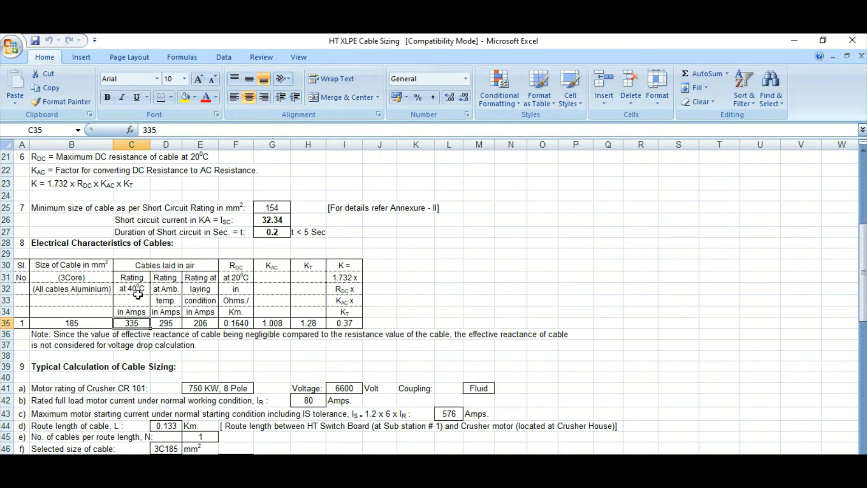
left_click(166, 324)
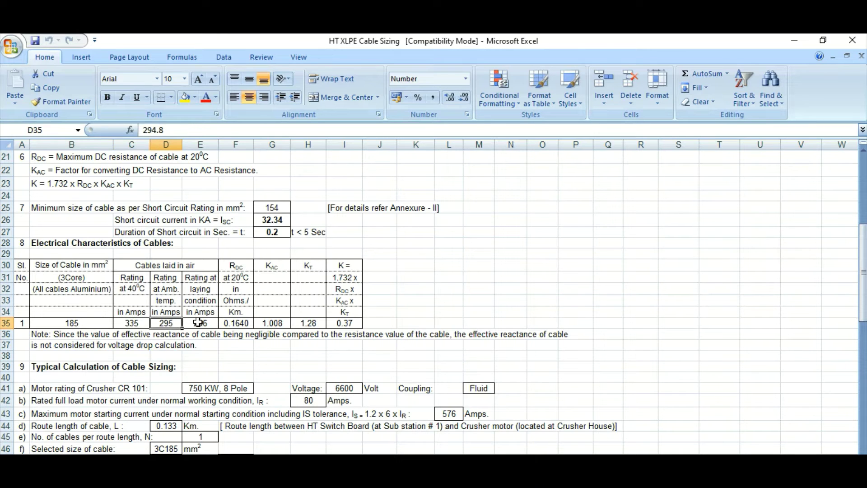
left_click(198, 322)
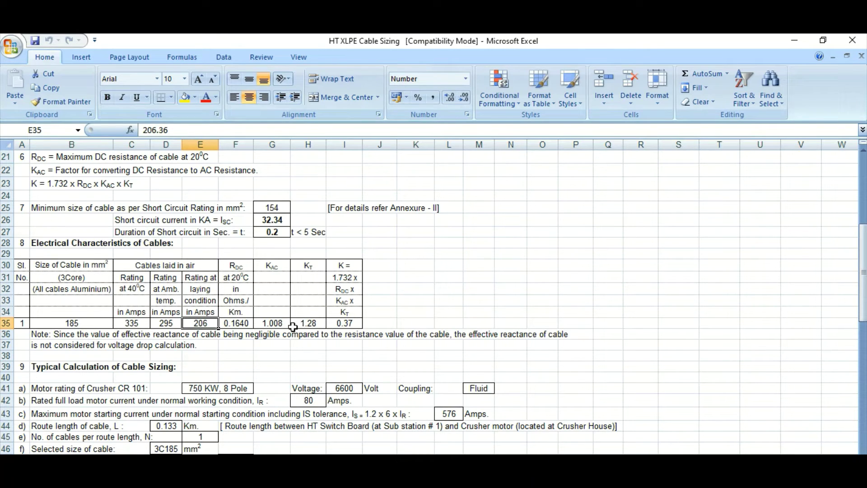
left_click(256, 323)
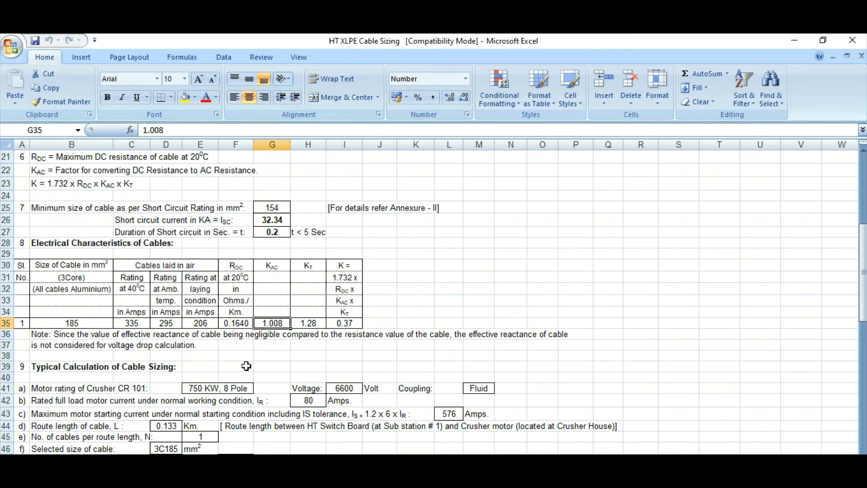
Examine the Crusher CR 101 motor data in item 9, covering the rating and voltage in row 41 and the full load current in H42
scroll(271, 370, "down", 3)
scroll(221, 324, "down", 2)
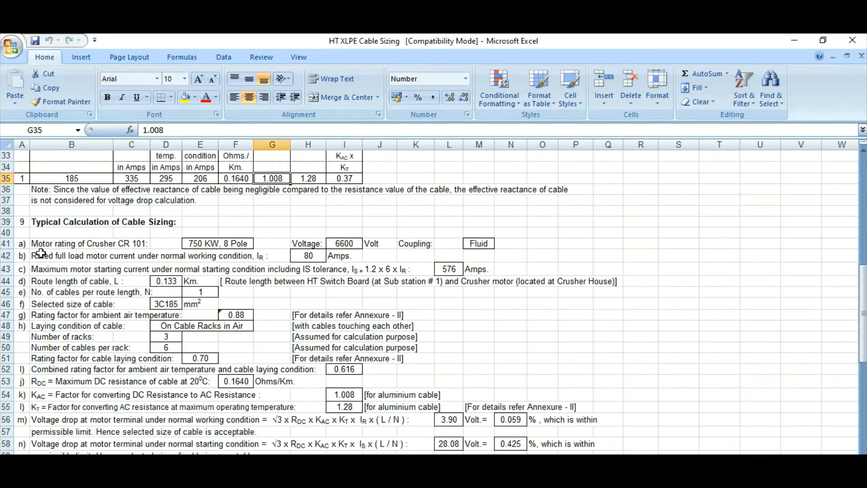
left_click(7, 244)
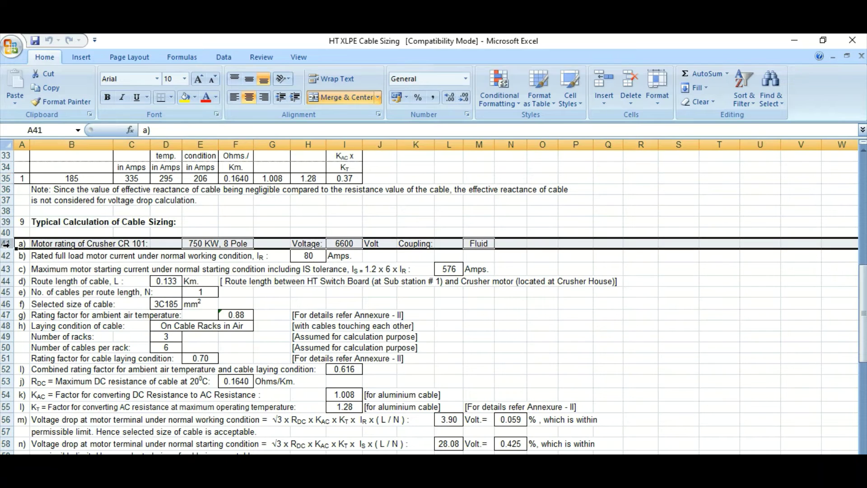
left_click(202, 244)
left_click(349, 244)
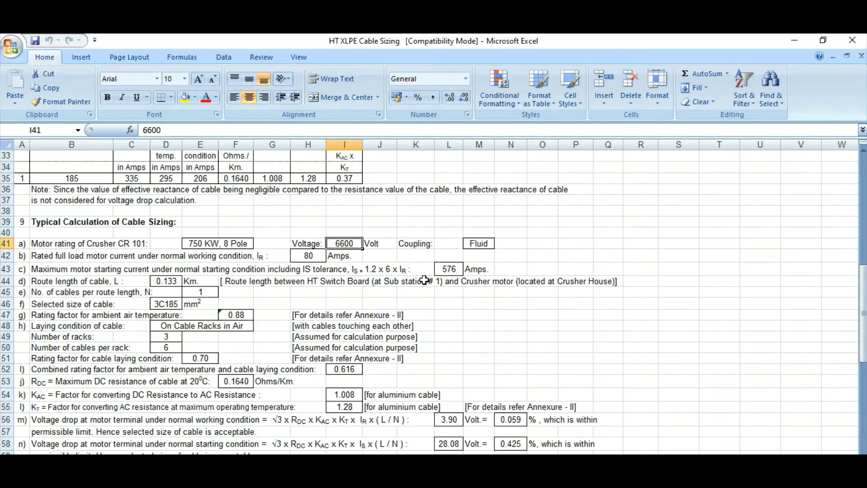
left_click(312, 257)
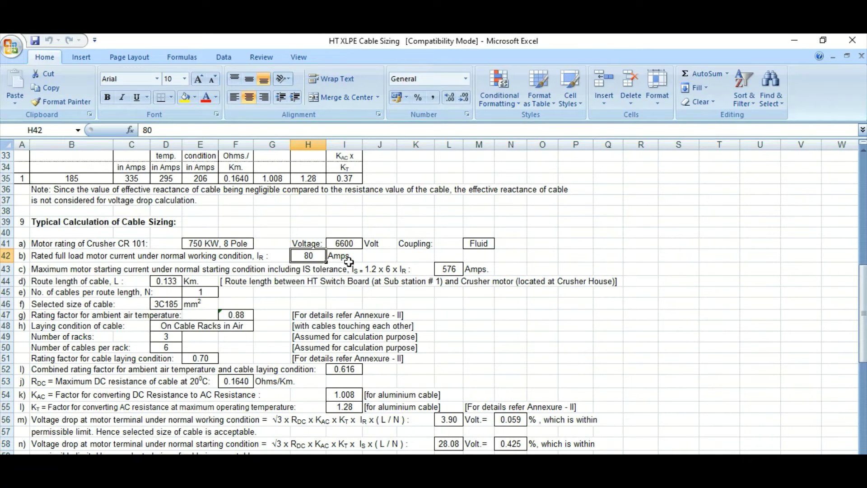
left_click(379, 256)
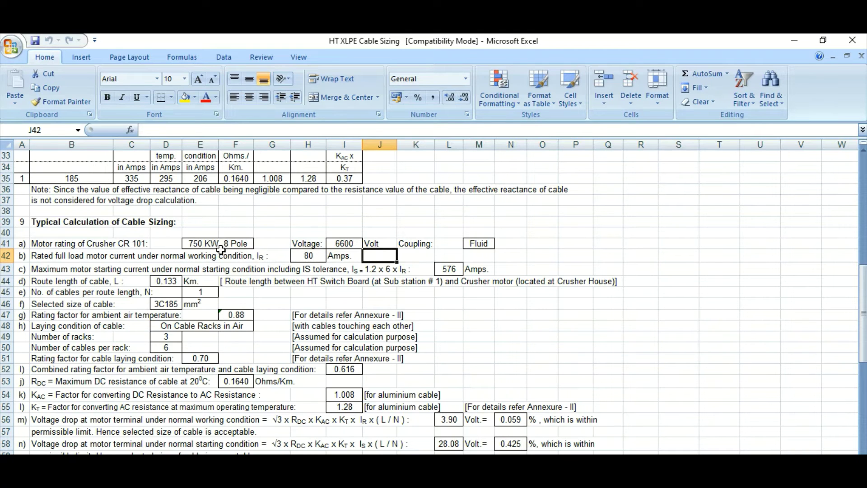
left_click(344, 244)
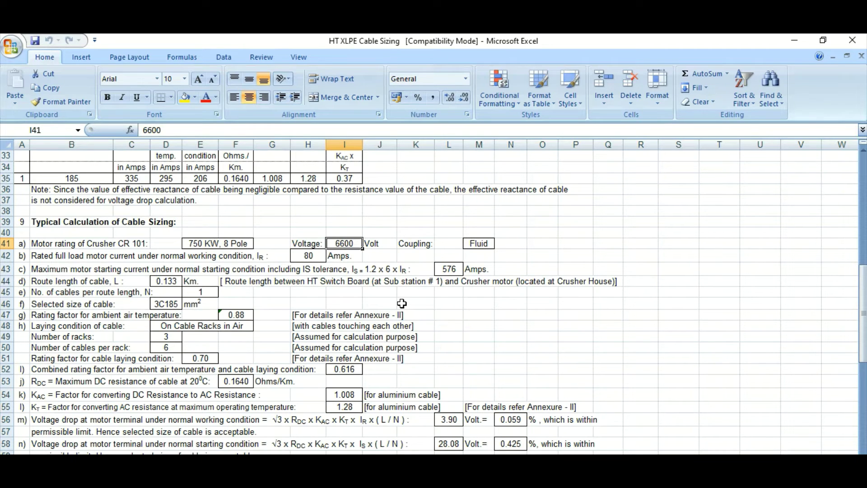
left_click(316, 257)
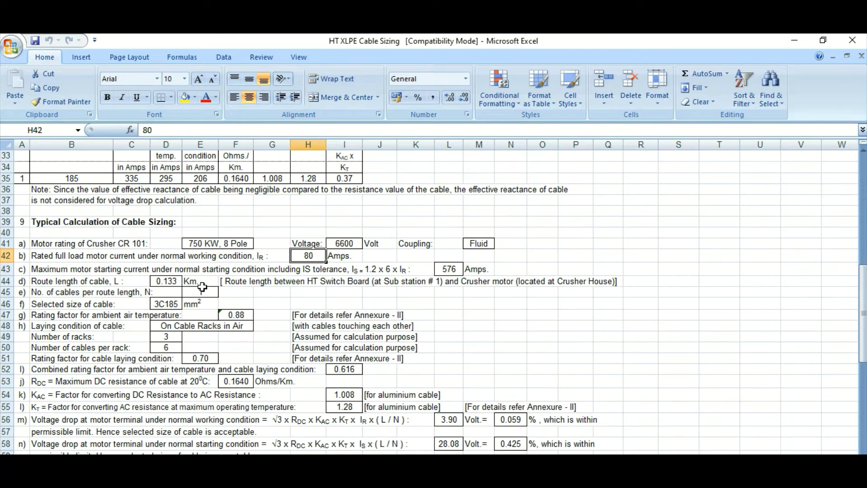
Review the cable route length, number of cables, selected cable size and ambient temperature rating factor in rows 44–47
left_click(131, 281)
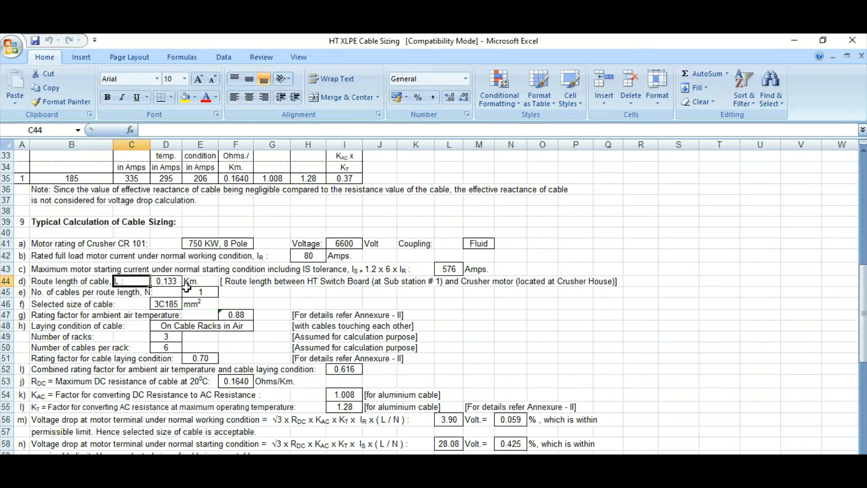
left_click(86, 293)
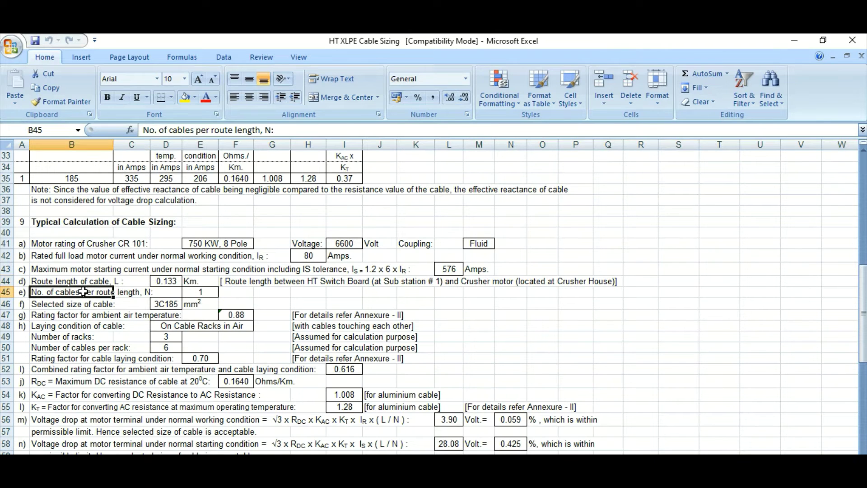
left_click(205, 294)
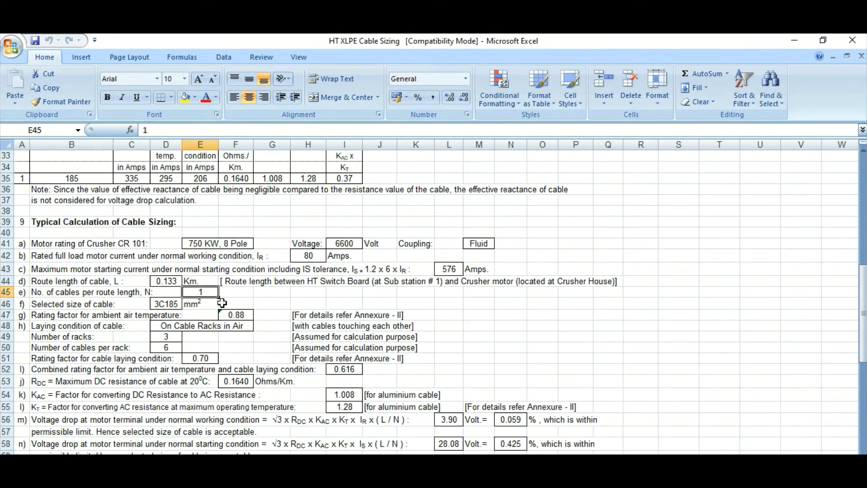
left_click(85, 305)
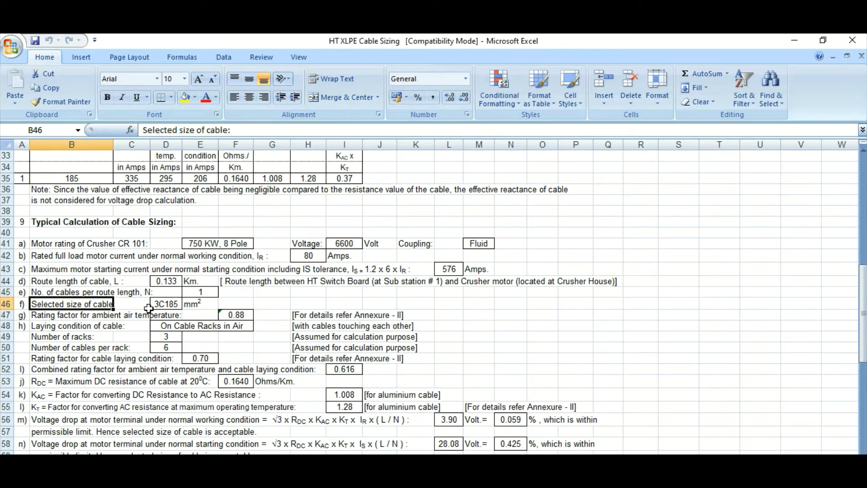
left_click(177, 304)
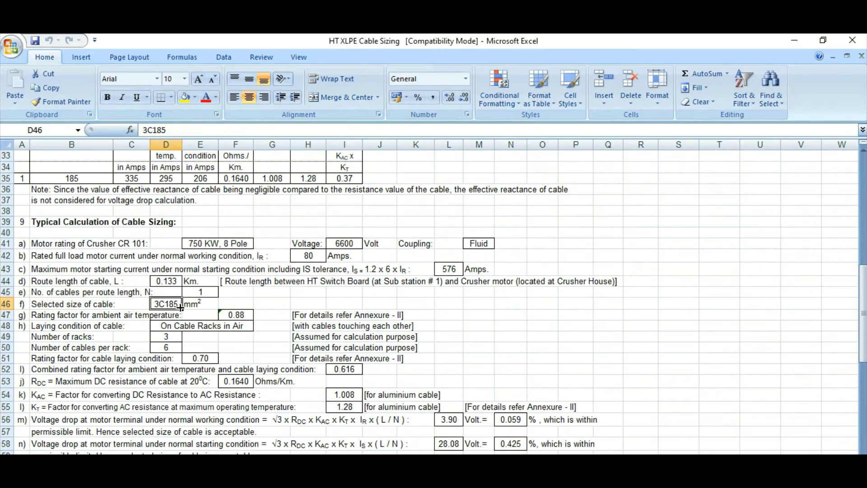
left_click(240, 316)
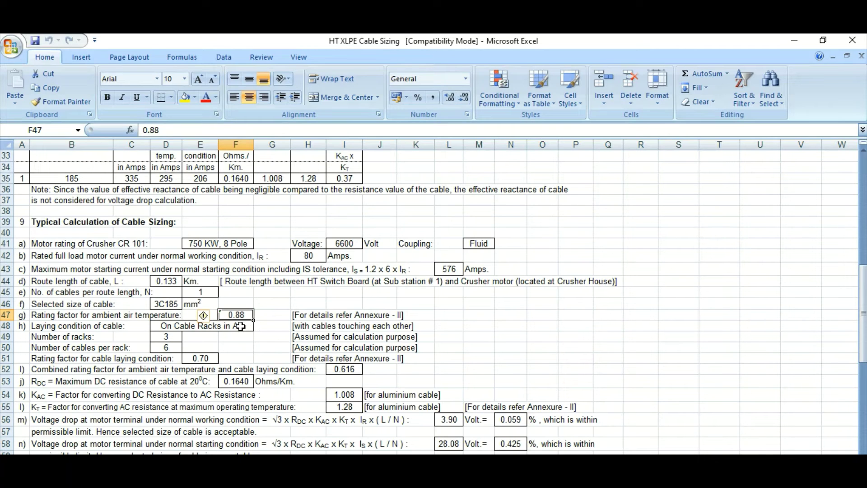
Review the cable laying condition, number of racks and cables per rack in rows 48–50, and highlight the laying condition rating factor in row 51
left_click(269, 328)
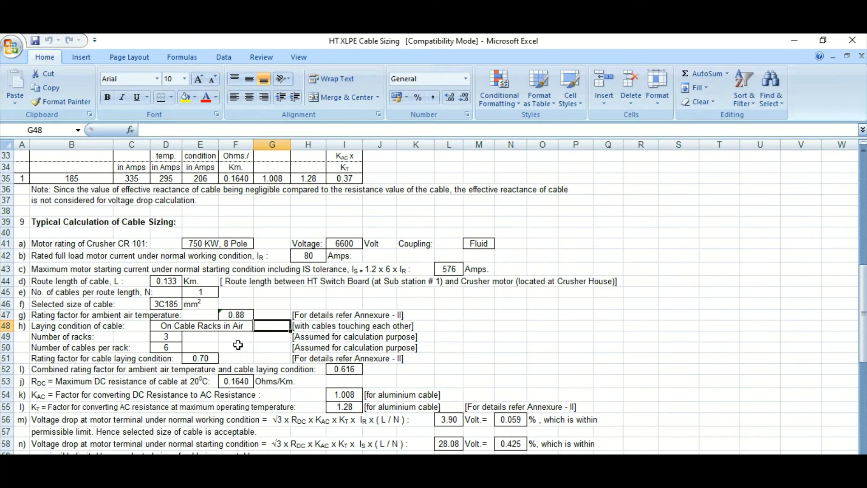
left_click(166, 337)
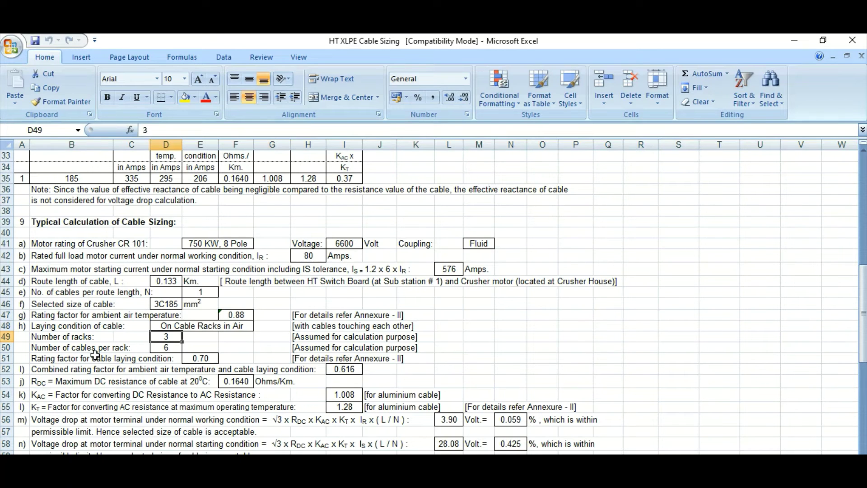
left_click(173, 348)
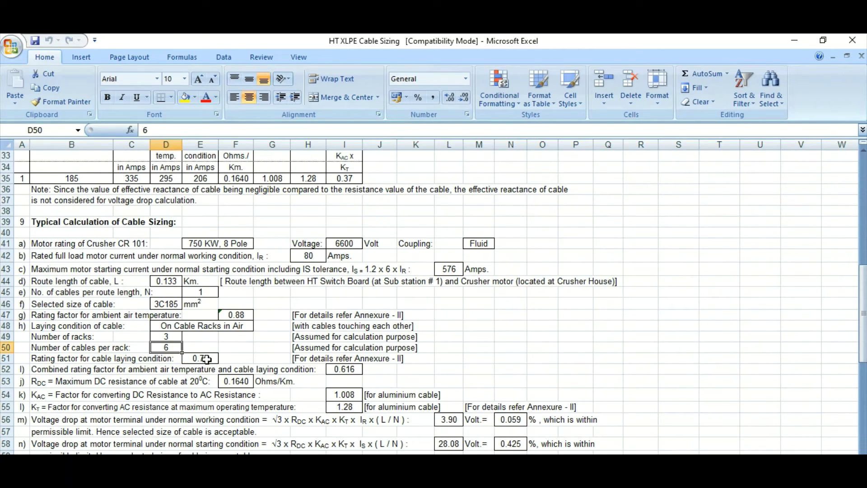
left_click(206, 359)
left_click(3, 358)
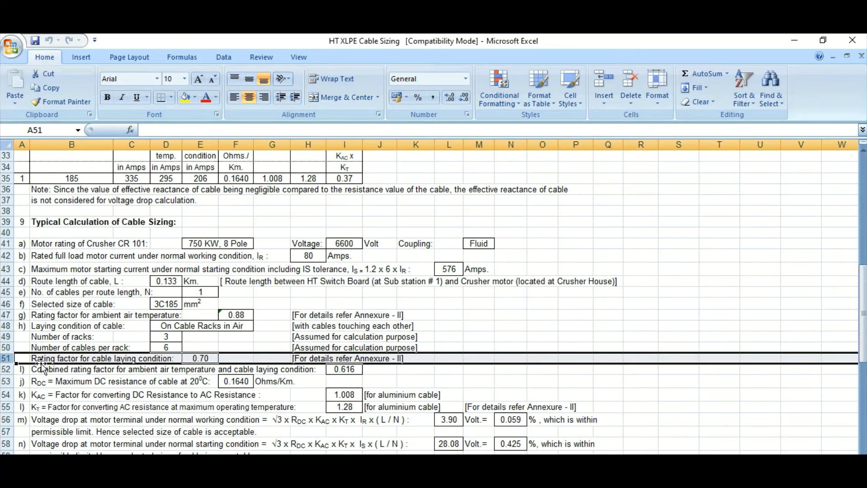
Highlight rows 52–55 to review the combined rating factor, the maximum DC resistance and the KAC and KT conversion factors
scroll(167, 361, "down", 3)
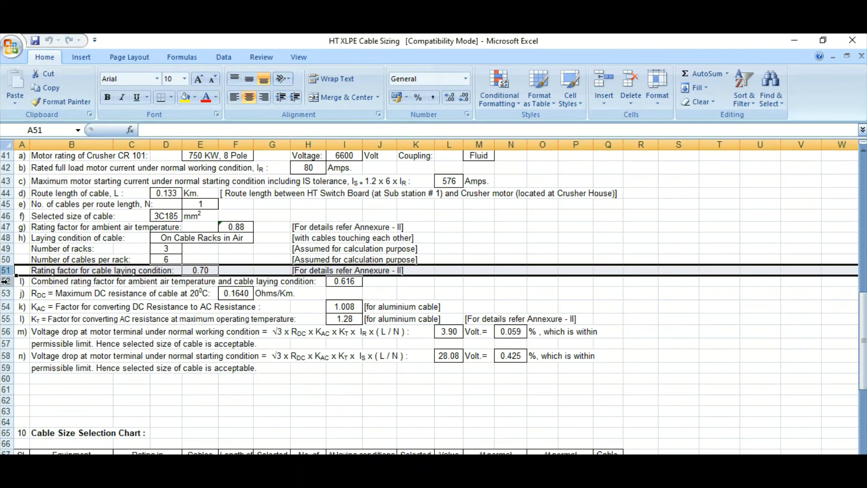
left_click_drag(4, 281, 4, 318)
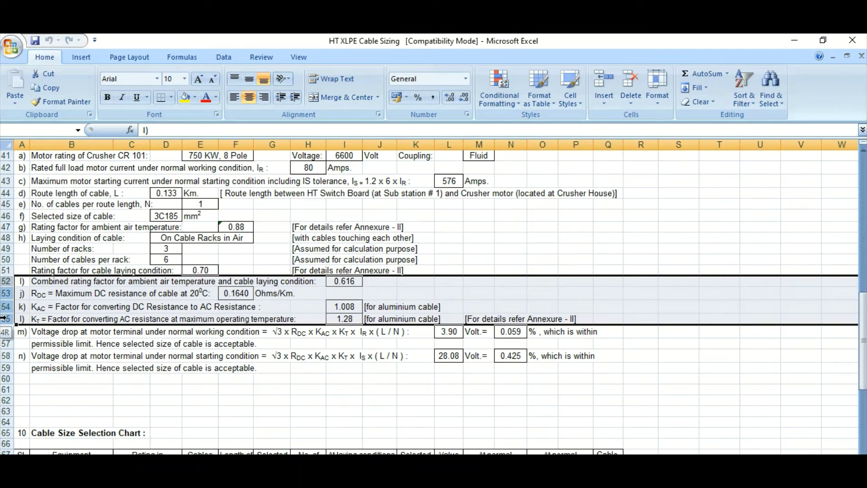
left_click_drag(3, 318, 3, 318)
Examine the motor terminal voltage drop under normal working condition in L56 and N56 and under normal starting condition in row 58
left_click(492, 344)
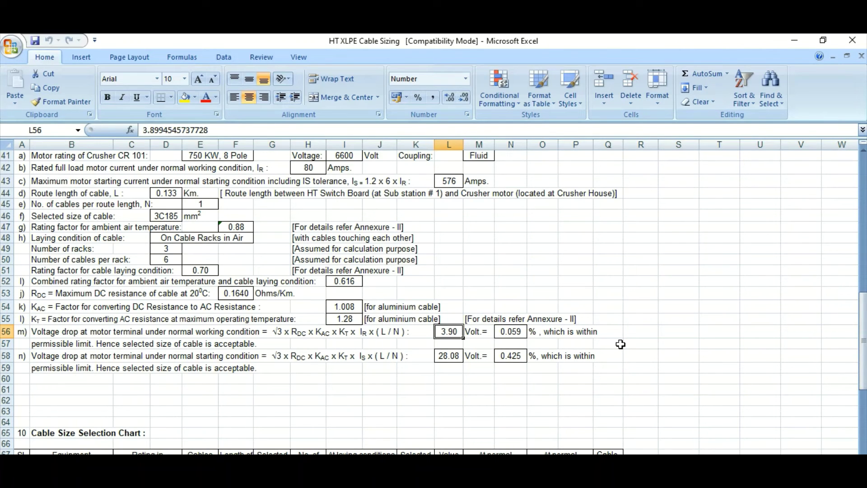
left_click(515, 335)
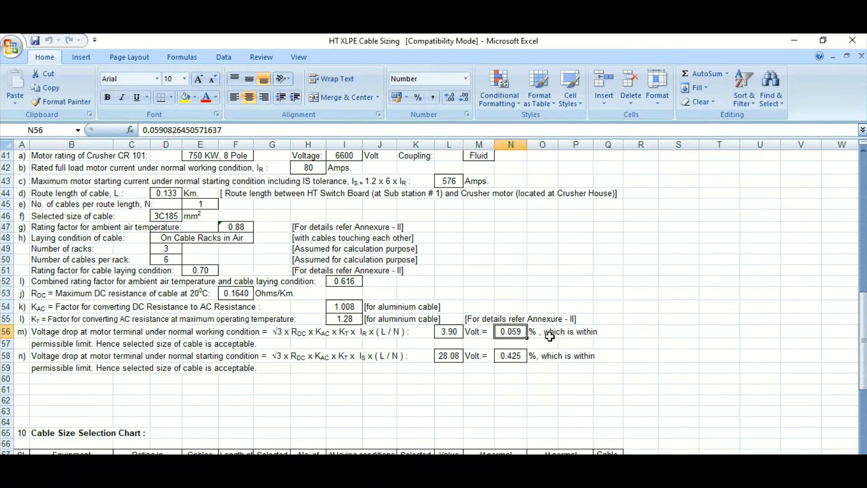
left_click(514, 357)
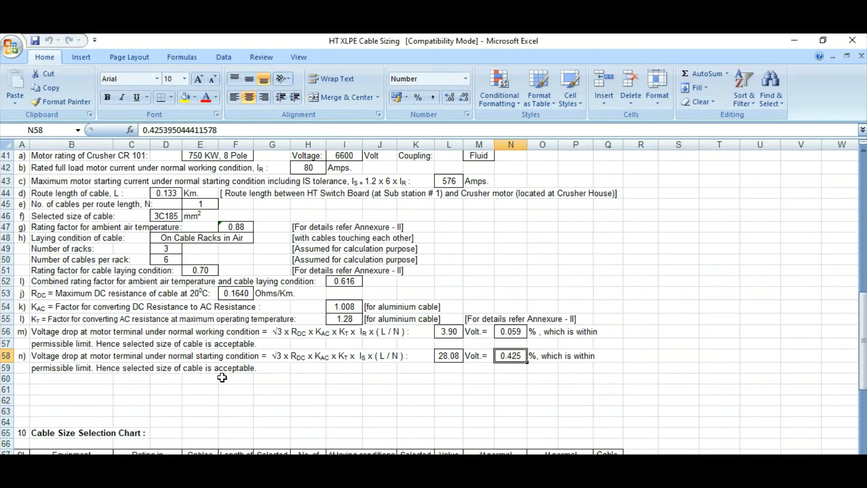
left_click(250, 360)
left_click(542, 368)
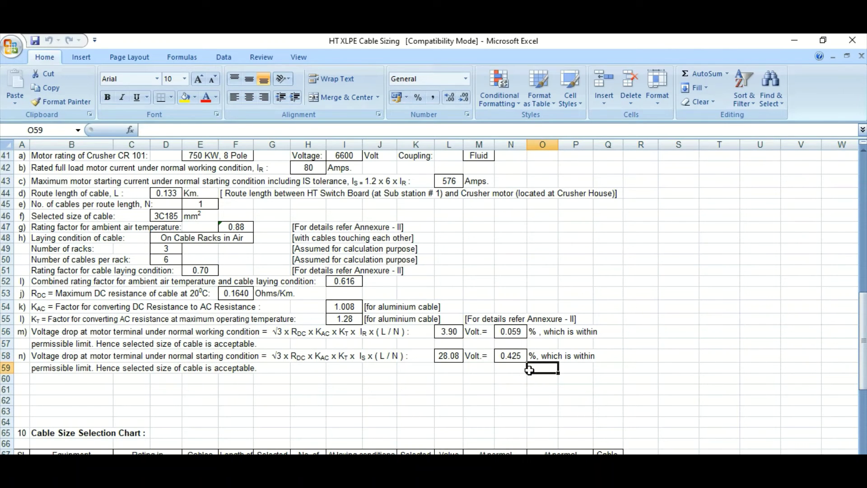
Review the Cable Size Selection Chart in item 10, covering the equipment ratings and cable laying entries from row 72 down
scroll(203, 380, "down", 5)
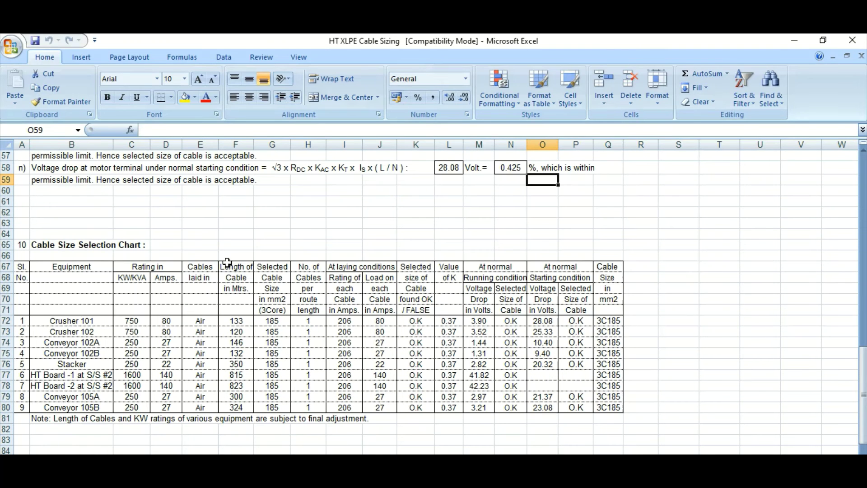
left_click(159, 325)
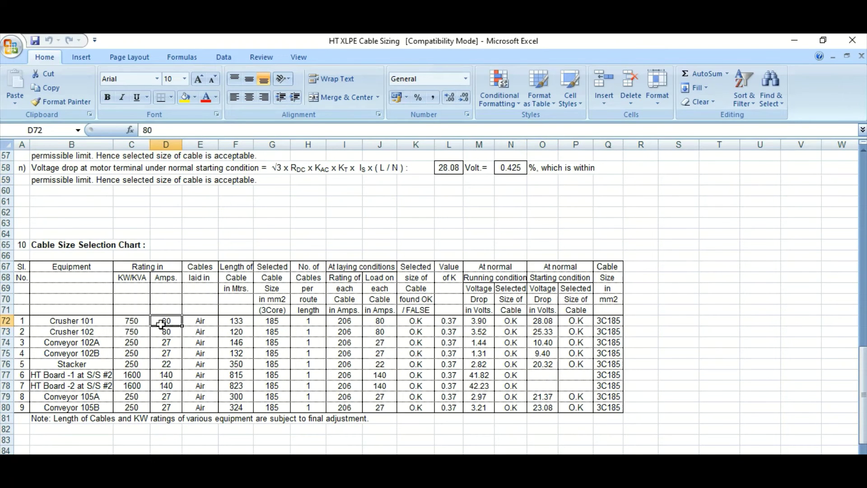
left_click(137, 346)
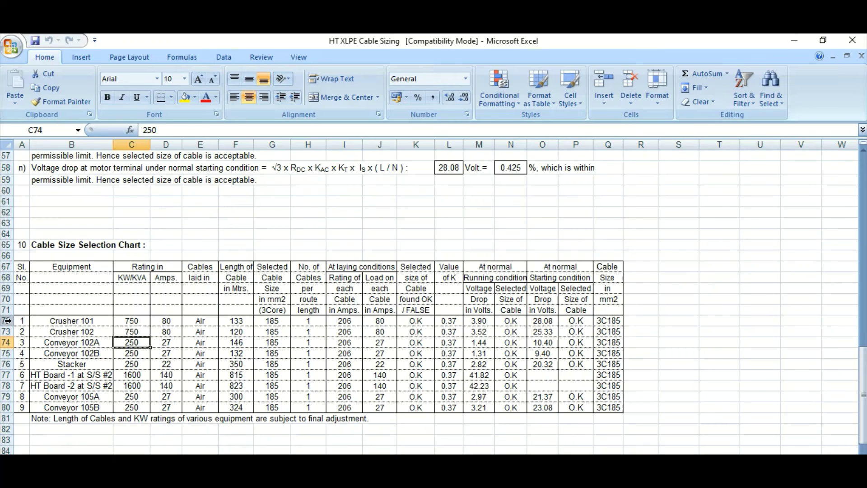
left_click_drag(6, 321, 118, 387)
left_click(201, 376)
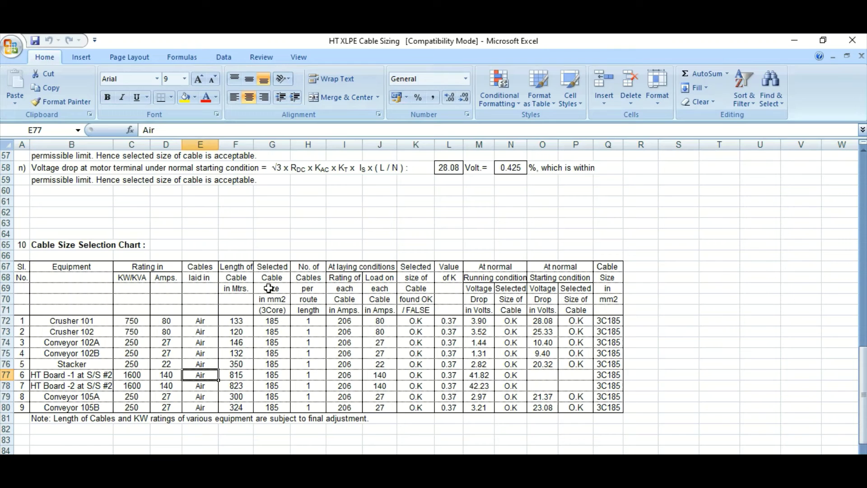
Look over Annexure-I again from its heading to the minimum short circuit cable size and electrical characteristics in items 7 and 8
scroll(279, 324, "up", 19)
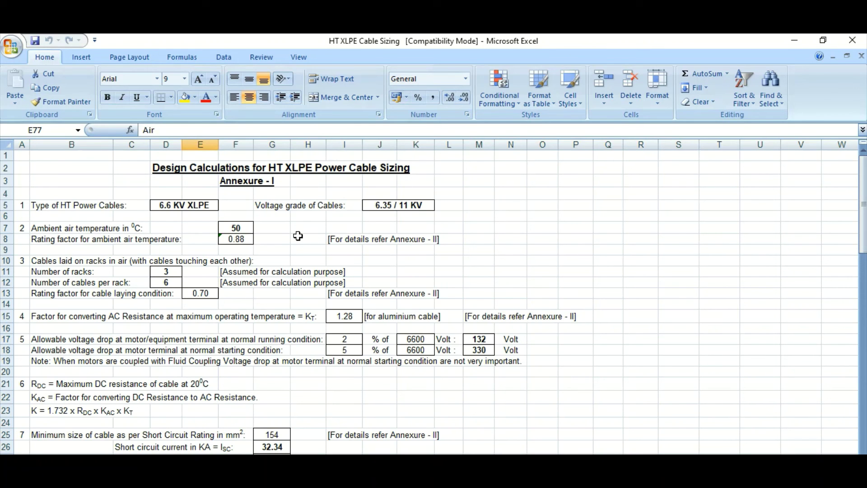
scroll(286, 256, "down", 7)
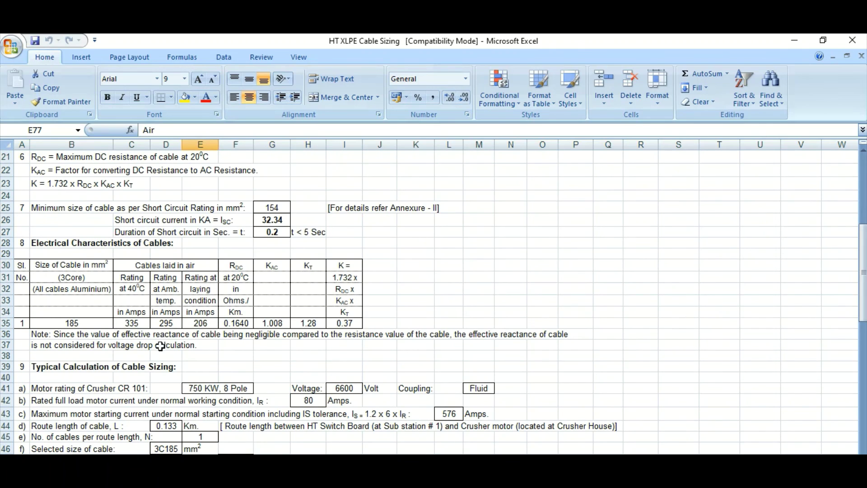
scroll(161, 352, "up", 1)
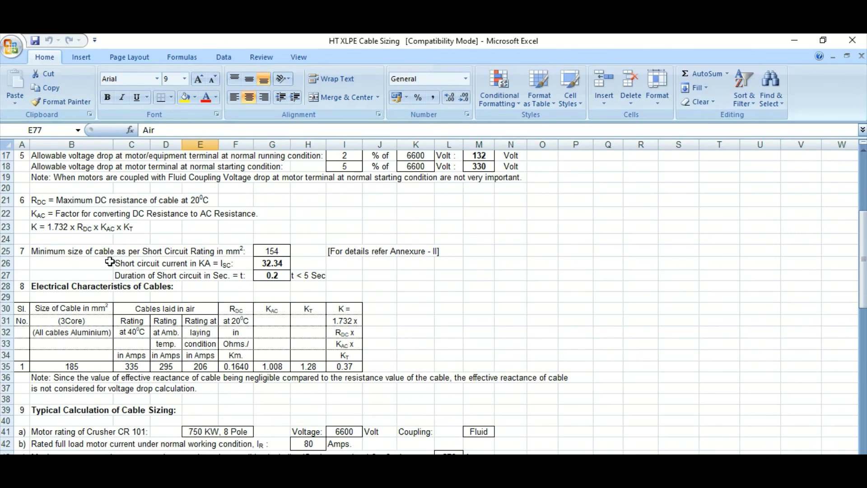
Review the minimum cross-sectional area formula and its inputs in rows 31–33 of Annexure-II, then return to the top of Annexure-I
left_click(128, 453)
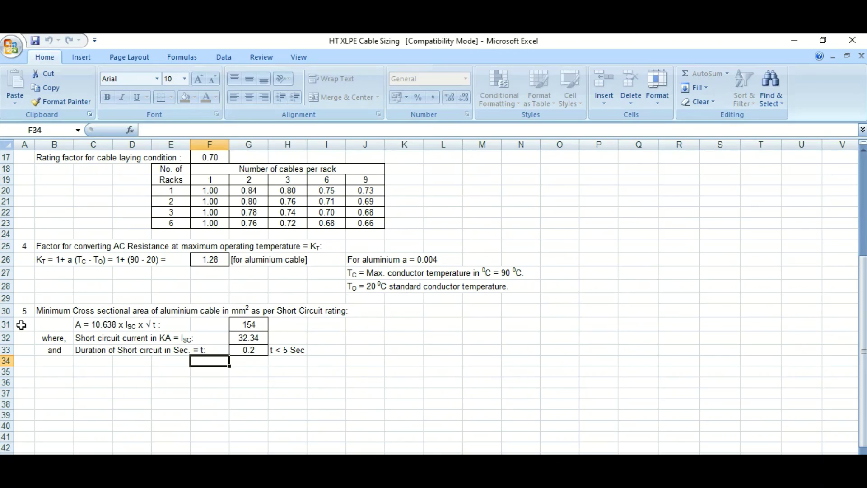
left_click_drag(5, 325, 2, 350)
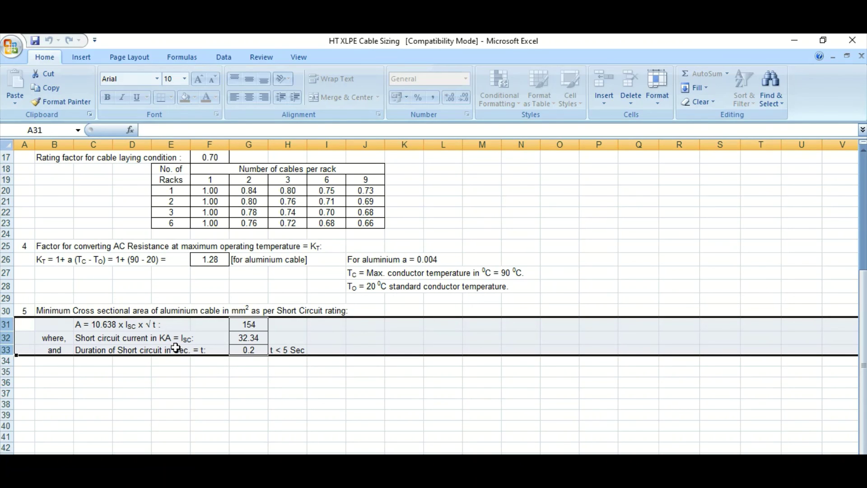
left_click(178, 361)
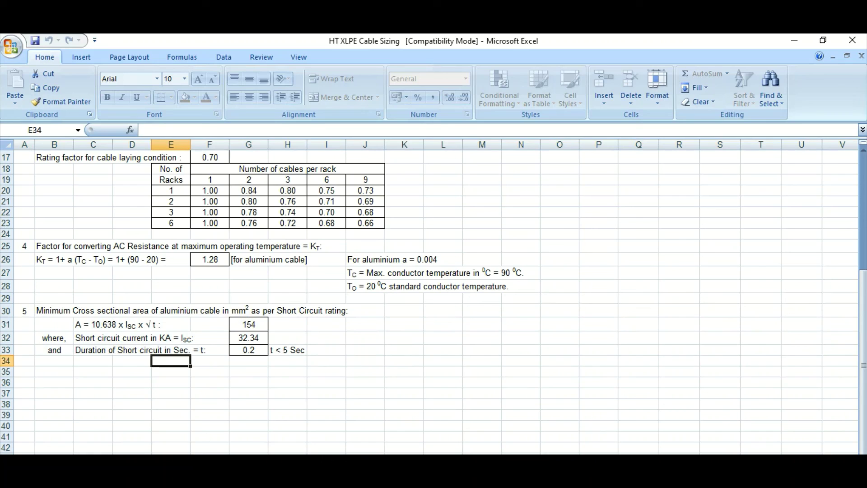
left_click(259, 324)
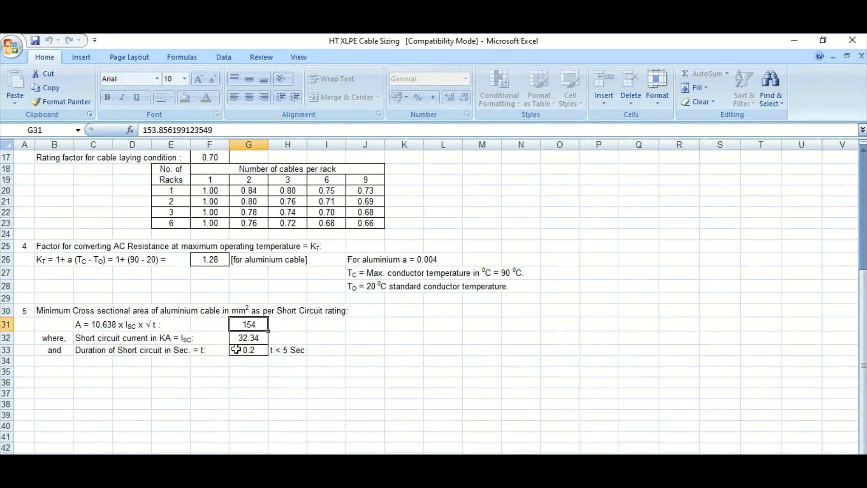
key("ctrl+Page_Up")
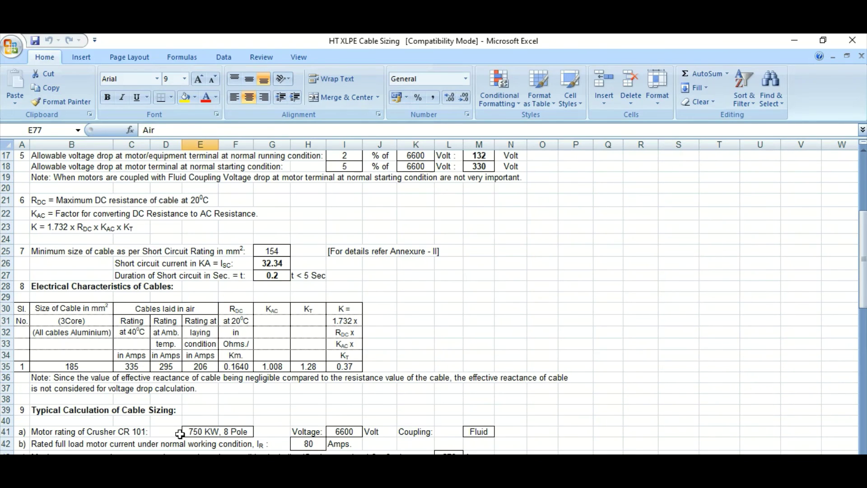
scroll(413, 305, "up", 5)
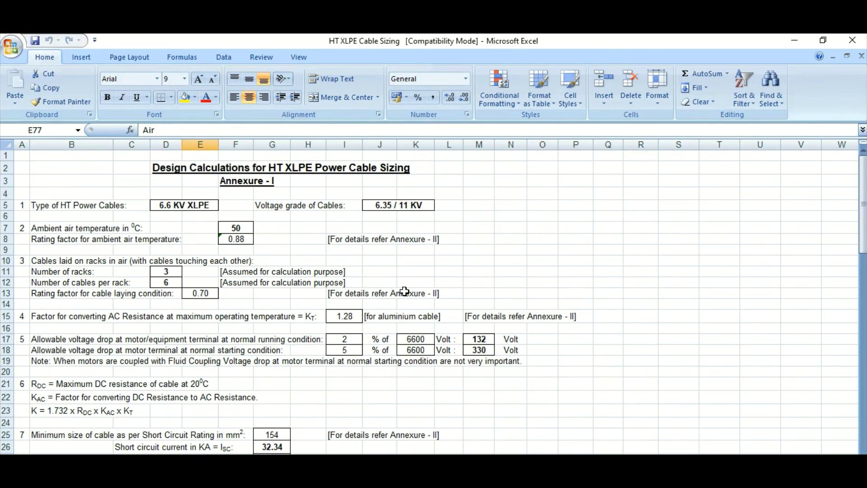